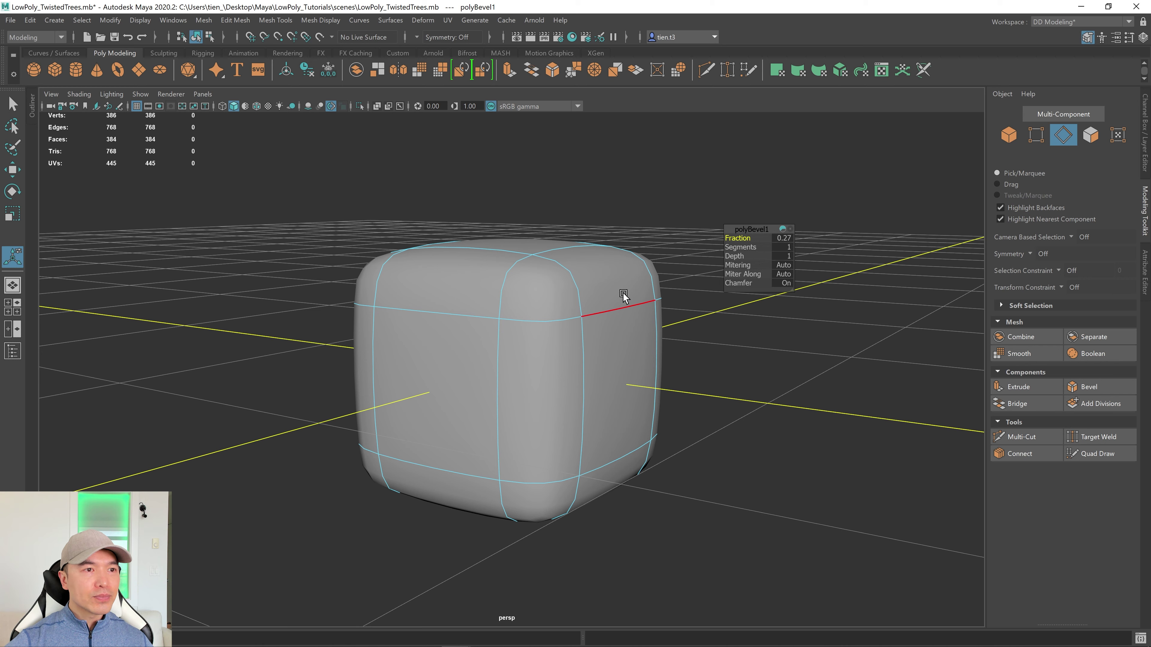
Turn off the beveled cube's smooth preview and apply Smooth to the whole object with 2 divisions
key(1)
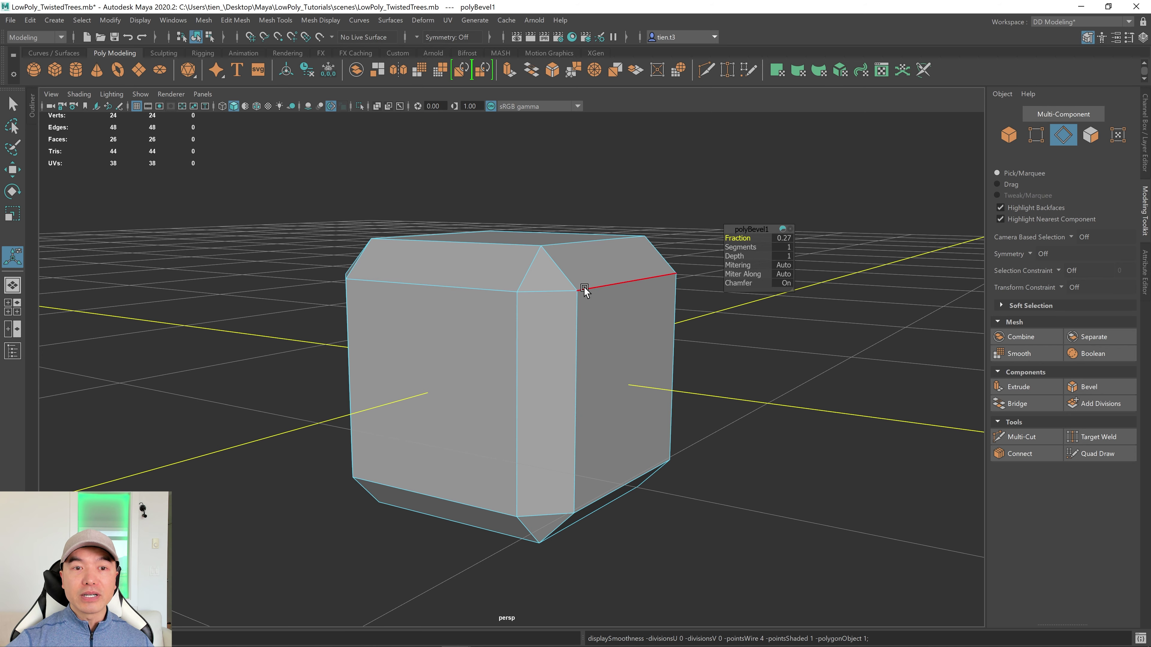
right_drag(595, 272, 708, 208)
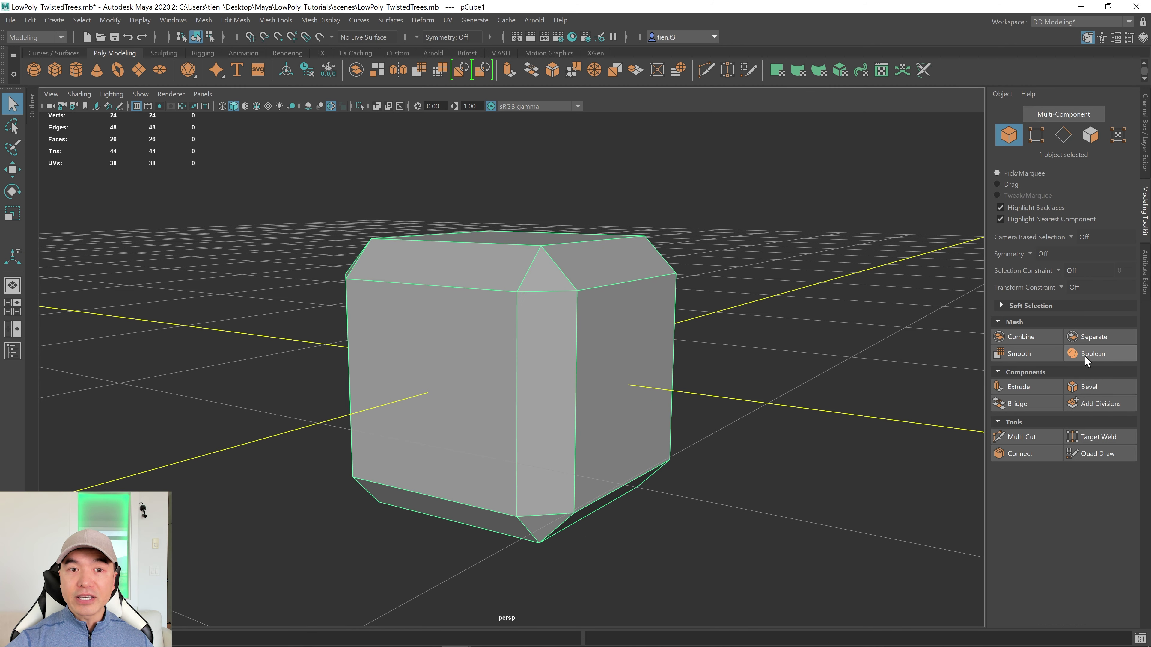
click(1039, 353)
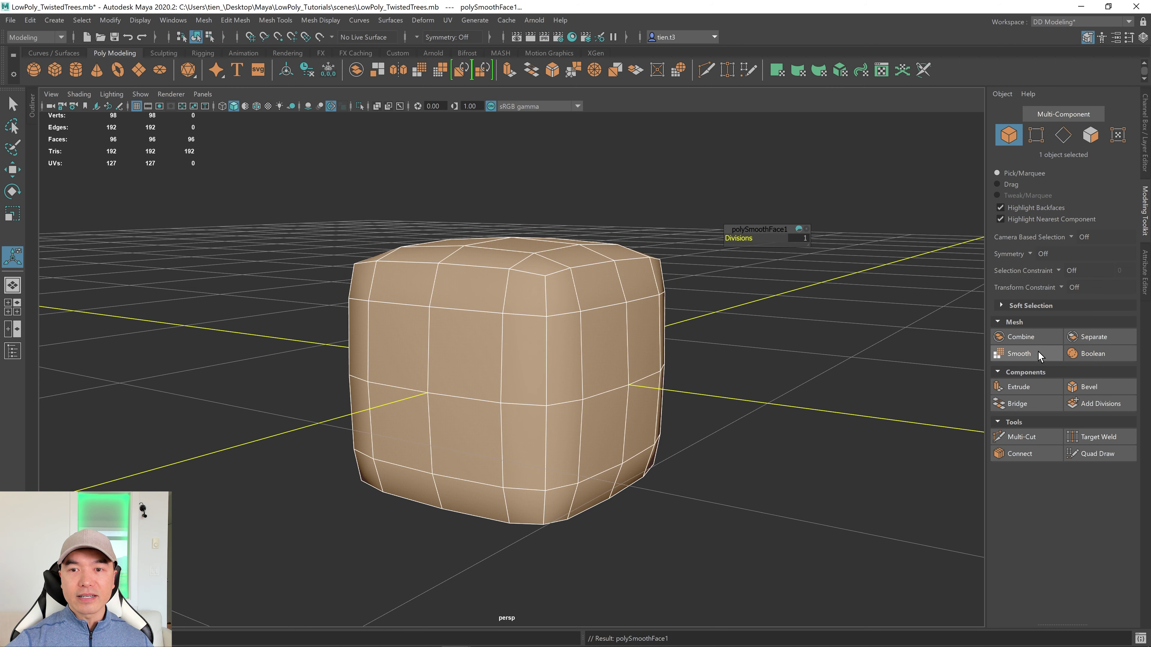
click(801, 240)
text(2)
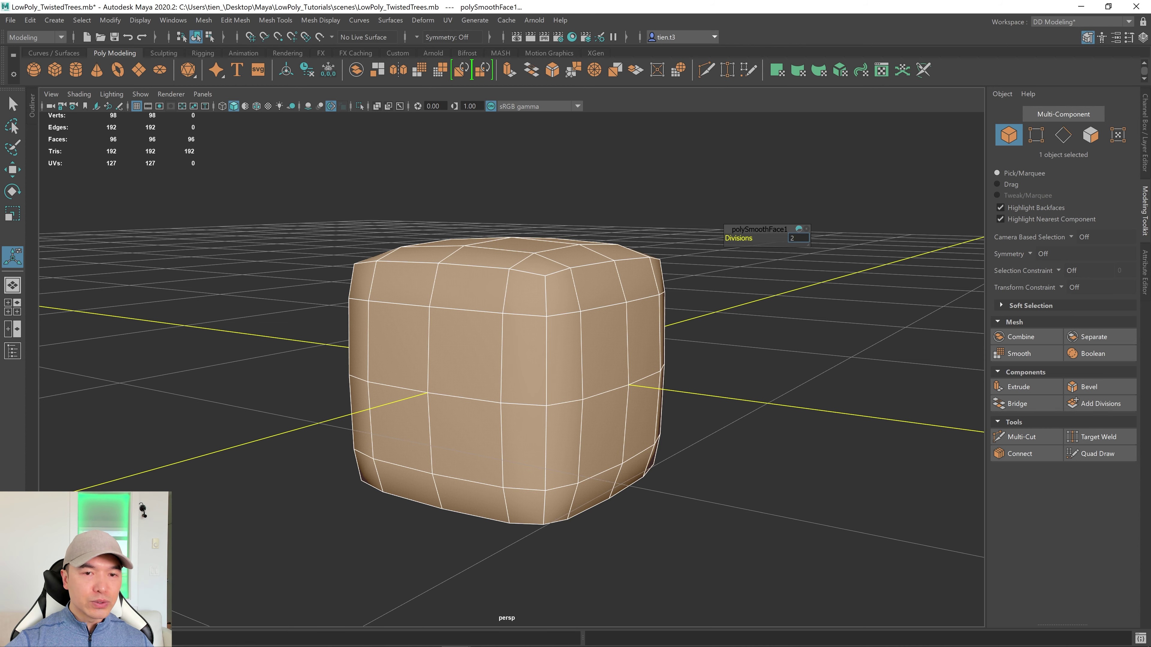
key(Return)
Scale the smoothed cube up uniformly to about 2.27 on all axes
scroll(740, 337, down, 6)
alt+drag(742, 338, 696, 353)
click(491, 362)
key(r)
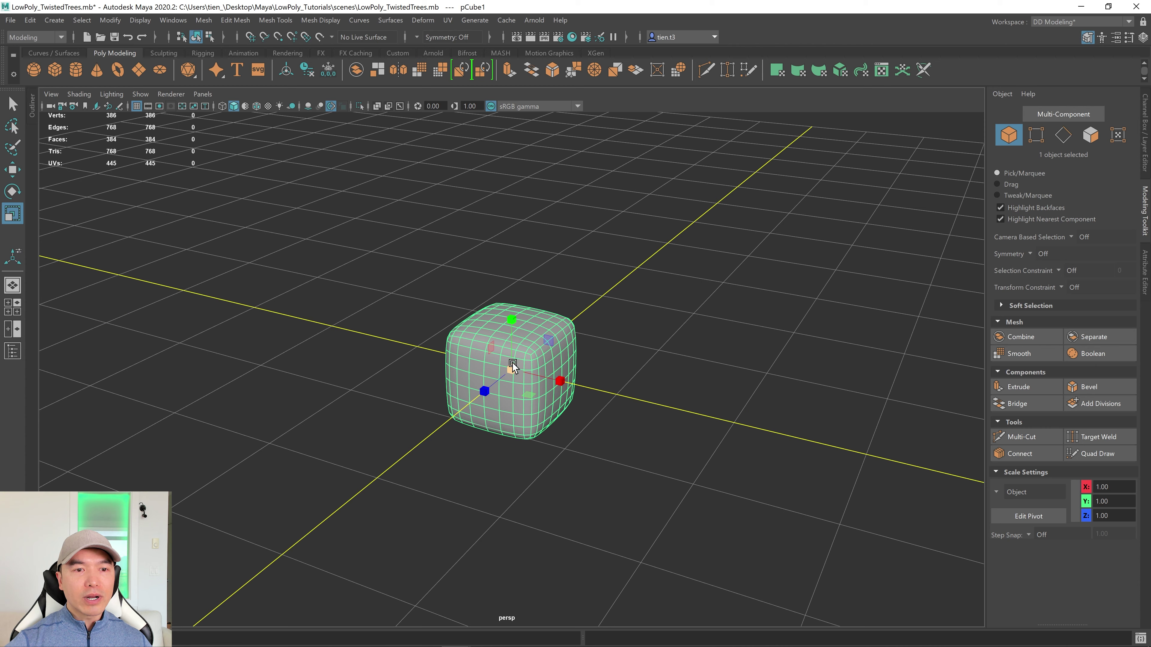
drag(513, 365, 595, 340)
scroll(633, 332, down, 5)
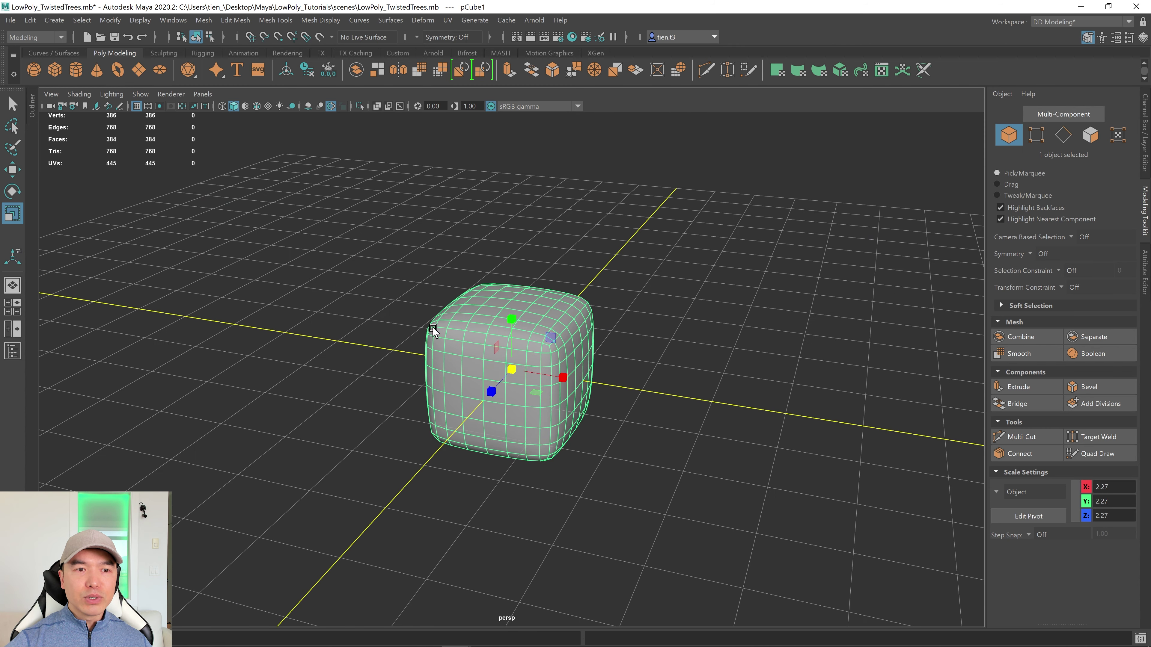
alt+drag(433, 330, 476, 337)
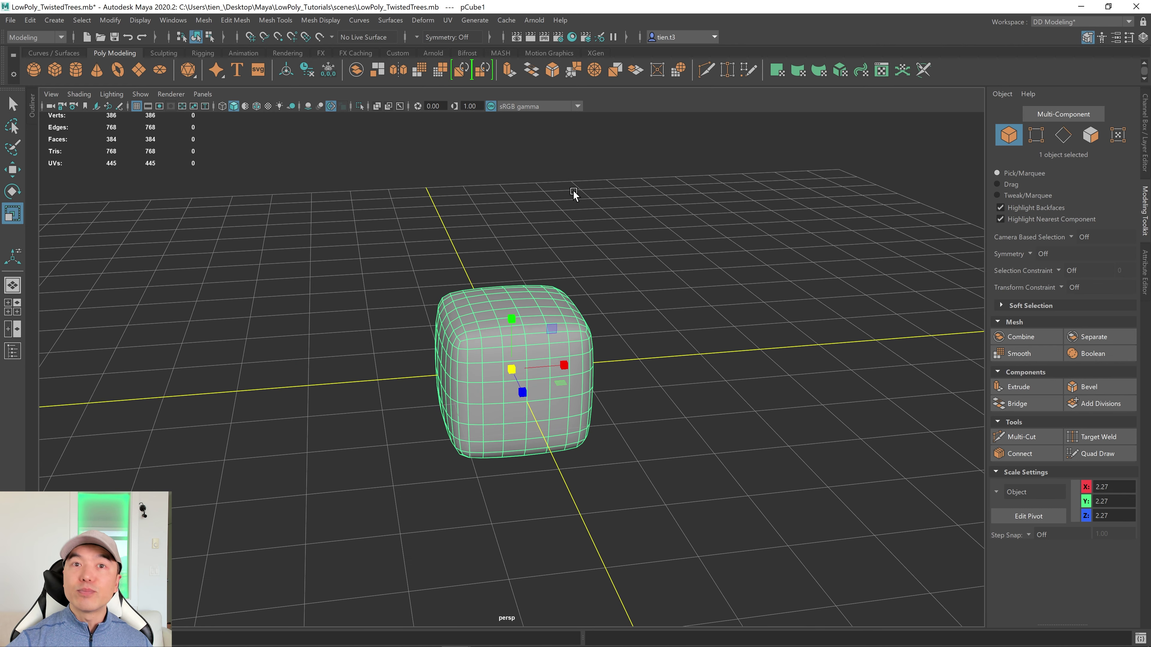
Rotate the cube 45 degrees in X and 45 degrees in Z so it stands on a corner
key(w)
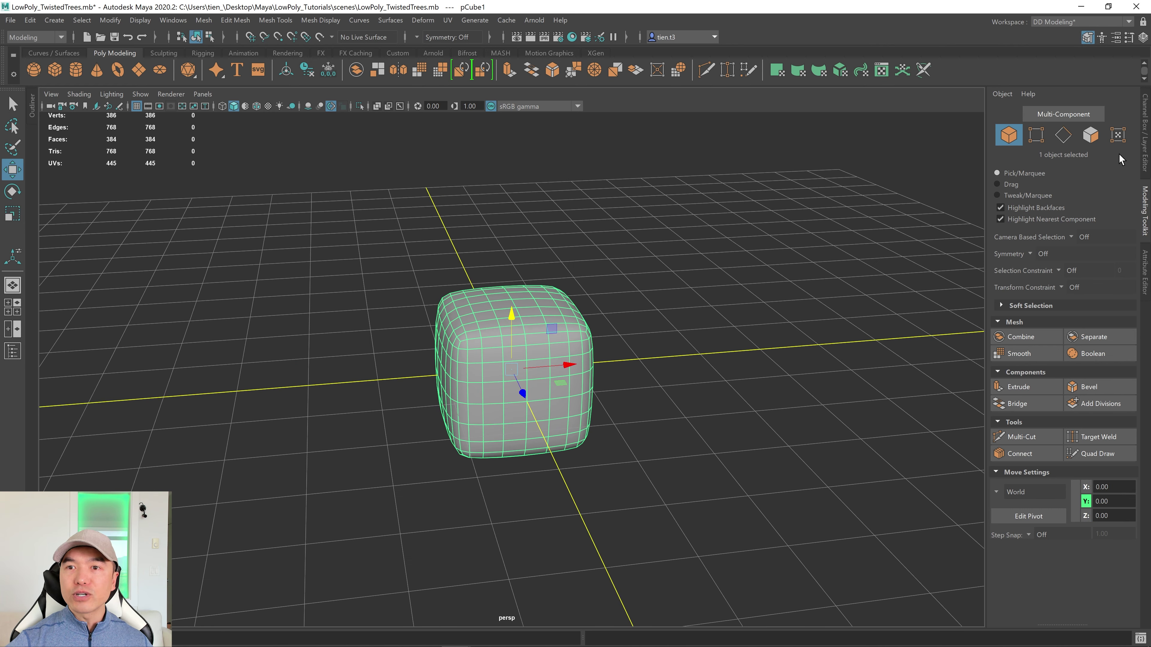
click(1145, 138)
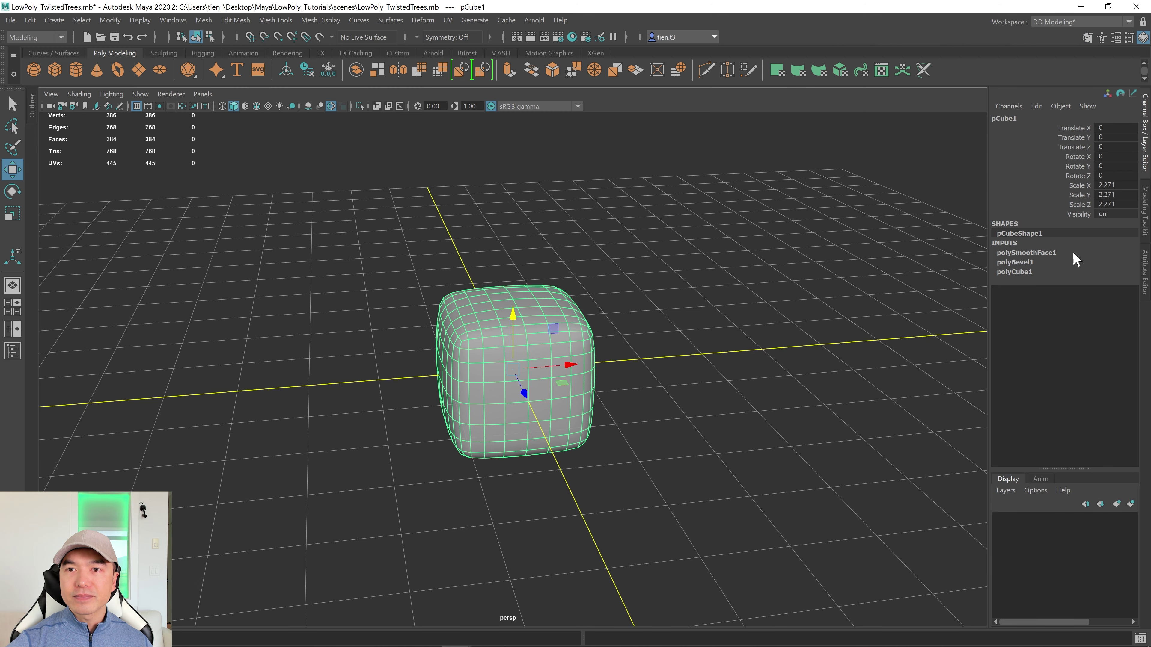
click(1108, 158)
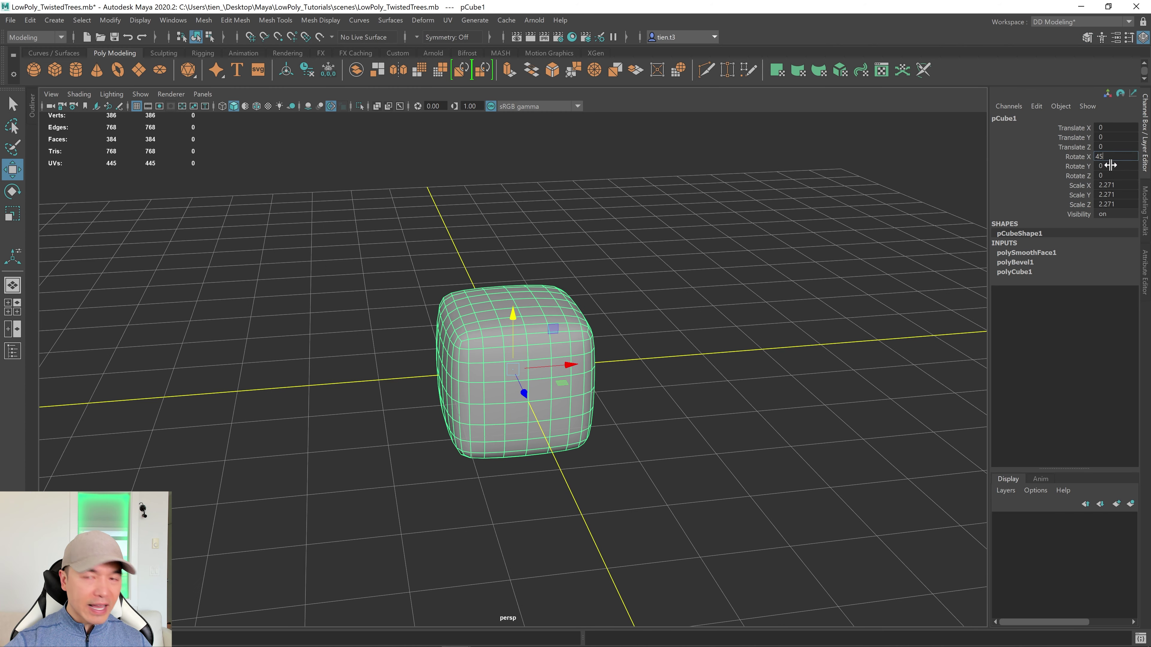
click(1106, 175)
text(45)
key(Return)
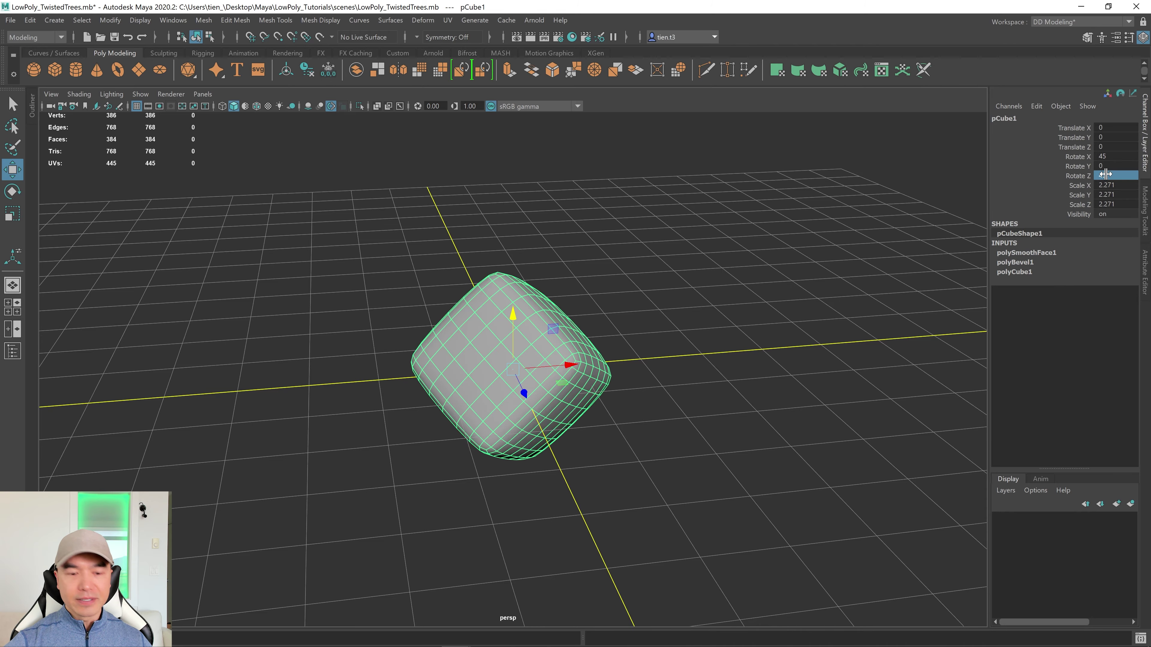
mouse_move(518, 275)
alt+mouse_down()
mouse_move(578, 252)
mouse_move(530, 267)
mouse_move(543, 259)
mouse_move(464, 260)
mouse_move(523, 262)
alt+mouse_up()
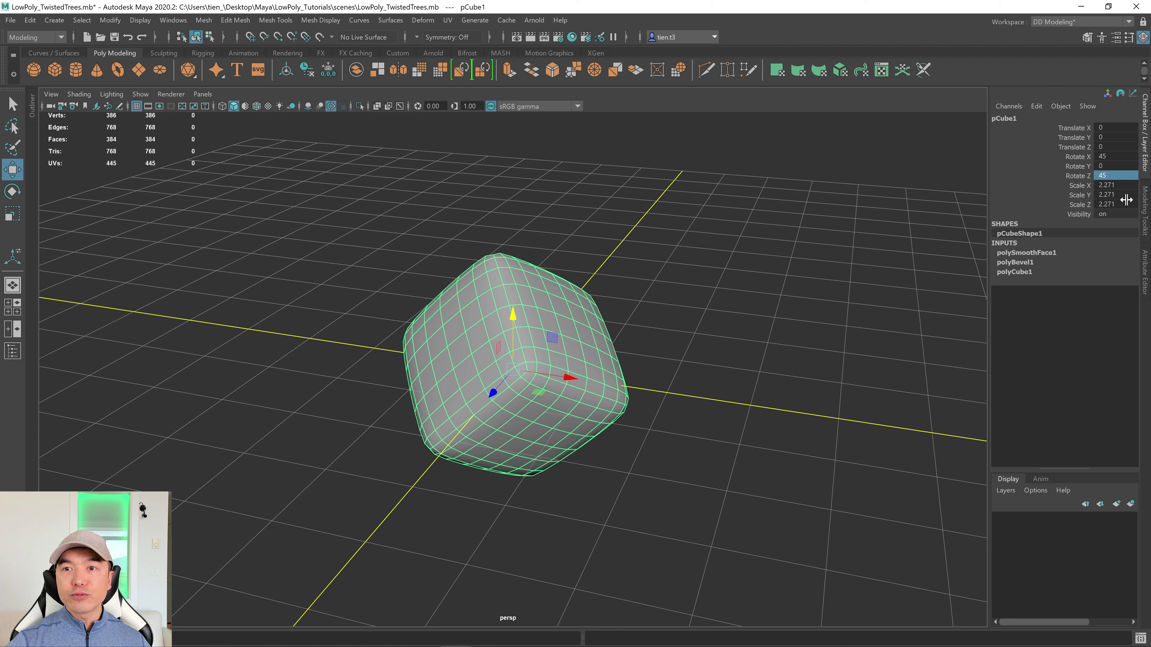
Delete the tilted cube's construction history and freeze its transformations
click(308, 70)
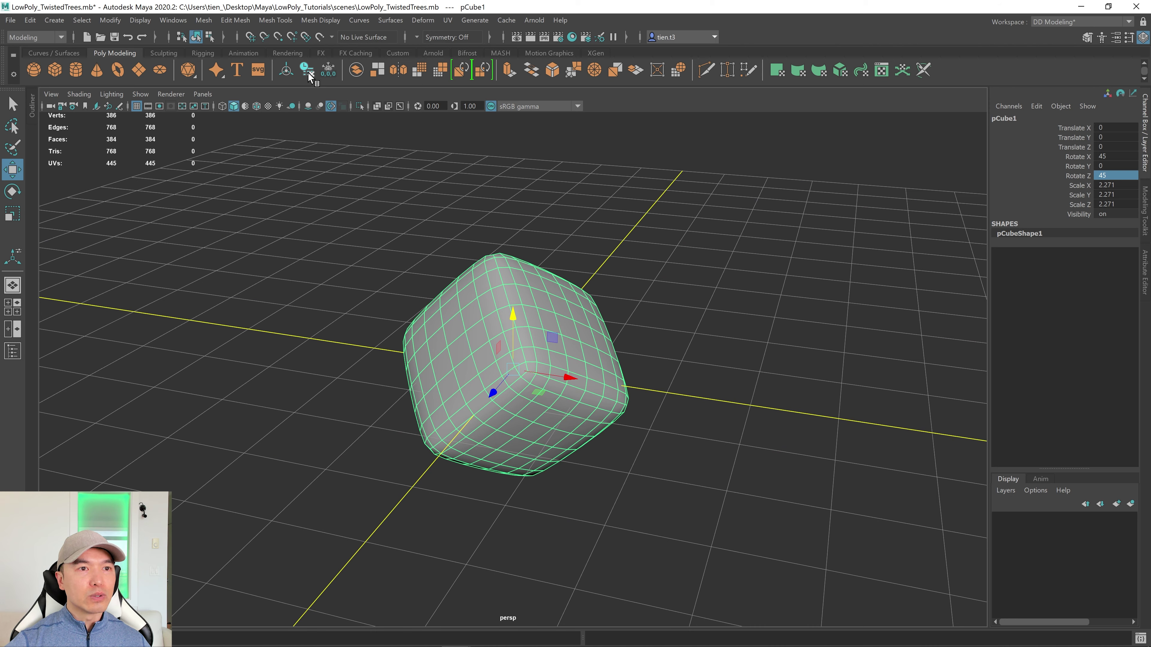
click(328, 70)
alt+drag(569, 225, 480, 96)
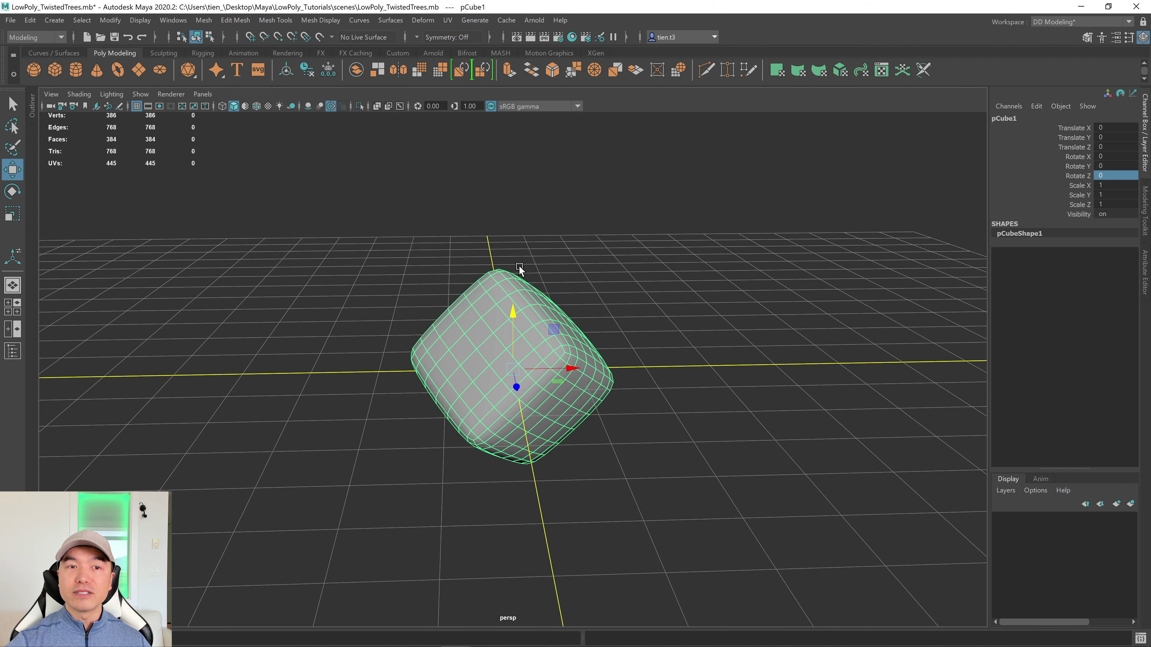
Add a nonlinear Twist deformer to the tilted cube
click(422, 21)
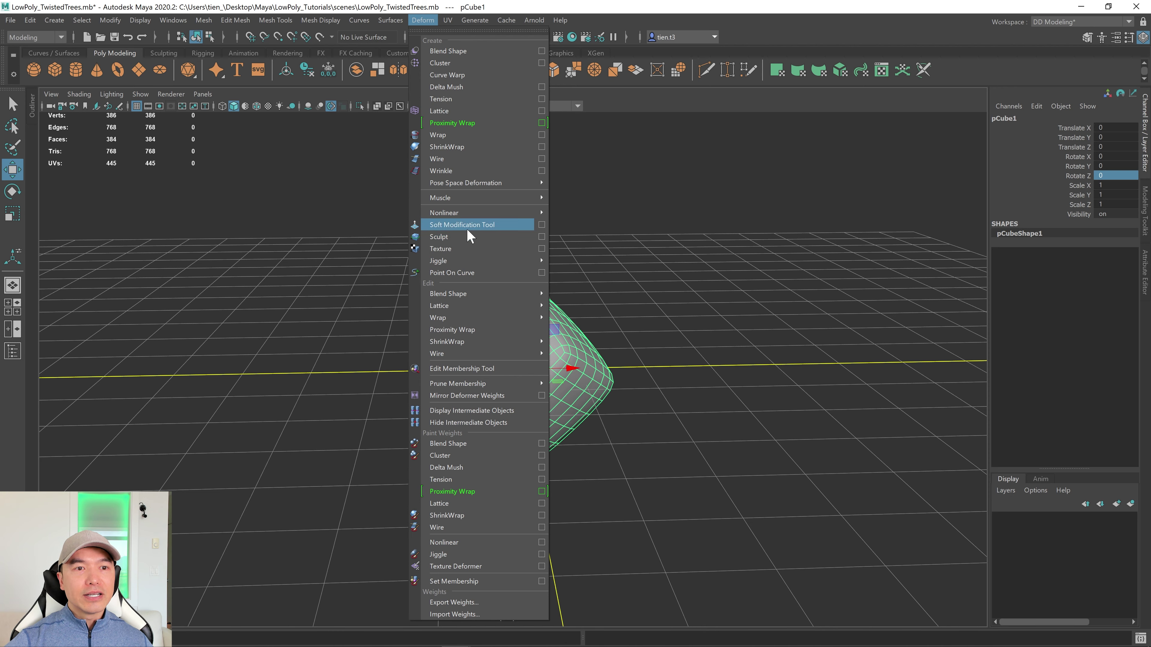
mouse_move(471, 215)
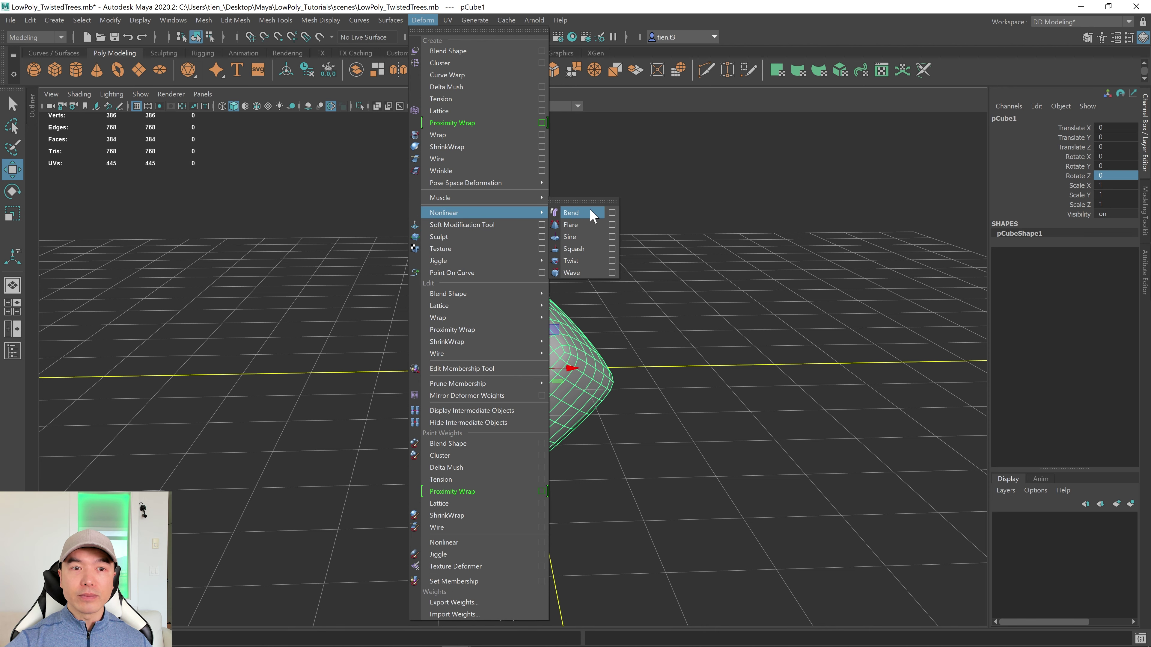
click(574, 263)
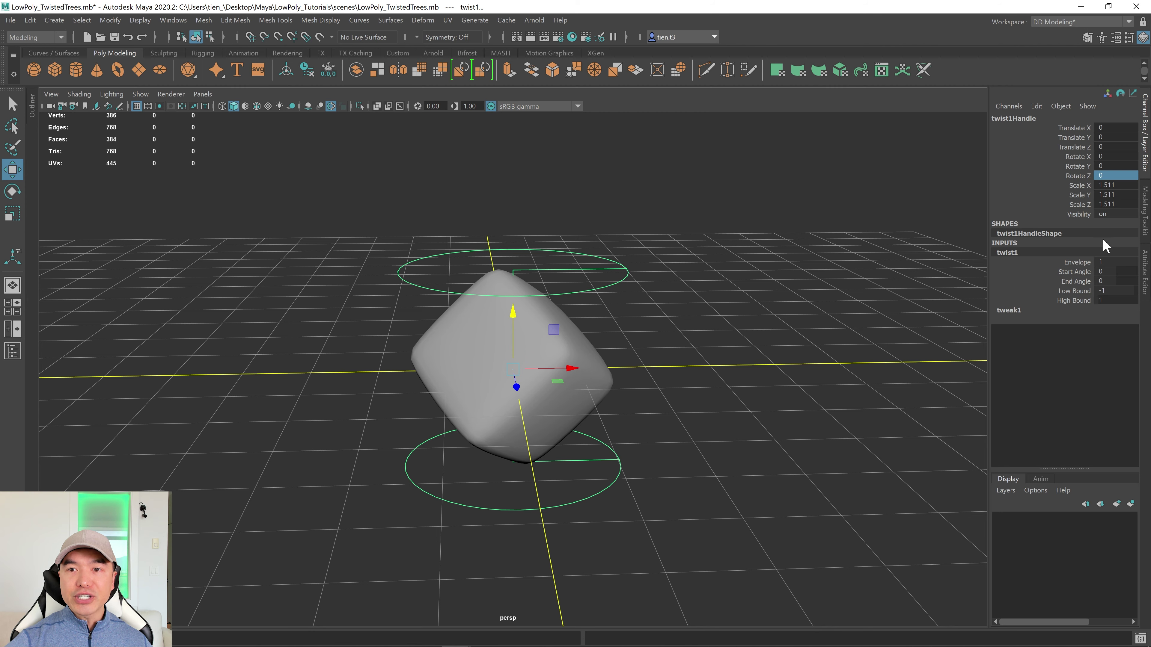
Set the twist's start angle to about -37.5, end angle to about 37.5, low bound to about -1.9 and high bound to about 1.6
click(1146, 277)
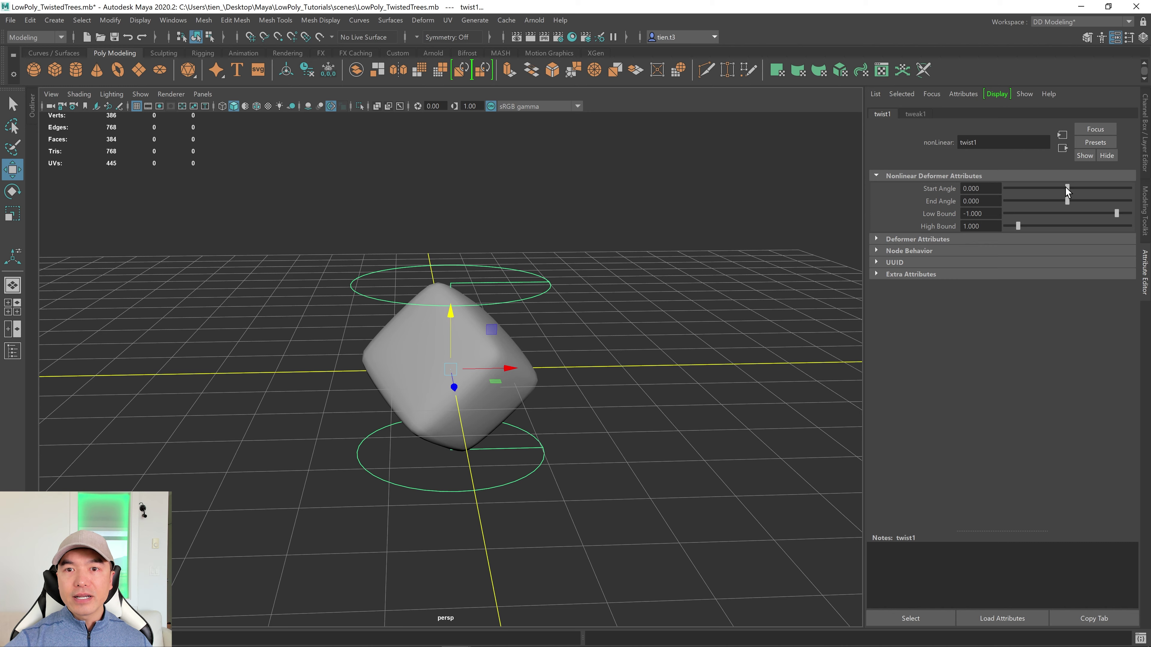
drag(1066, 188, 1105, 209)
drag(1019, 226, 1025, 226)
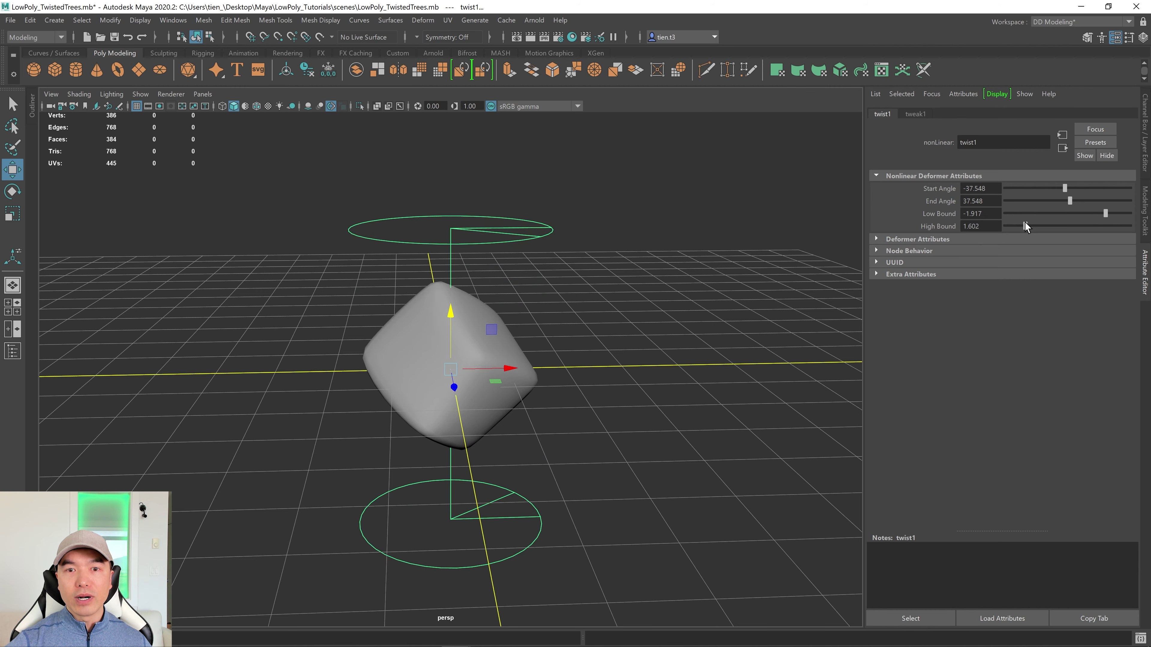
alt+drag(674, 229, 677, 234)
alt+middle_drag(677, 236, 651, 236)
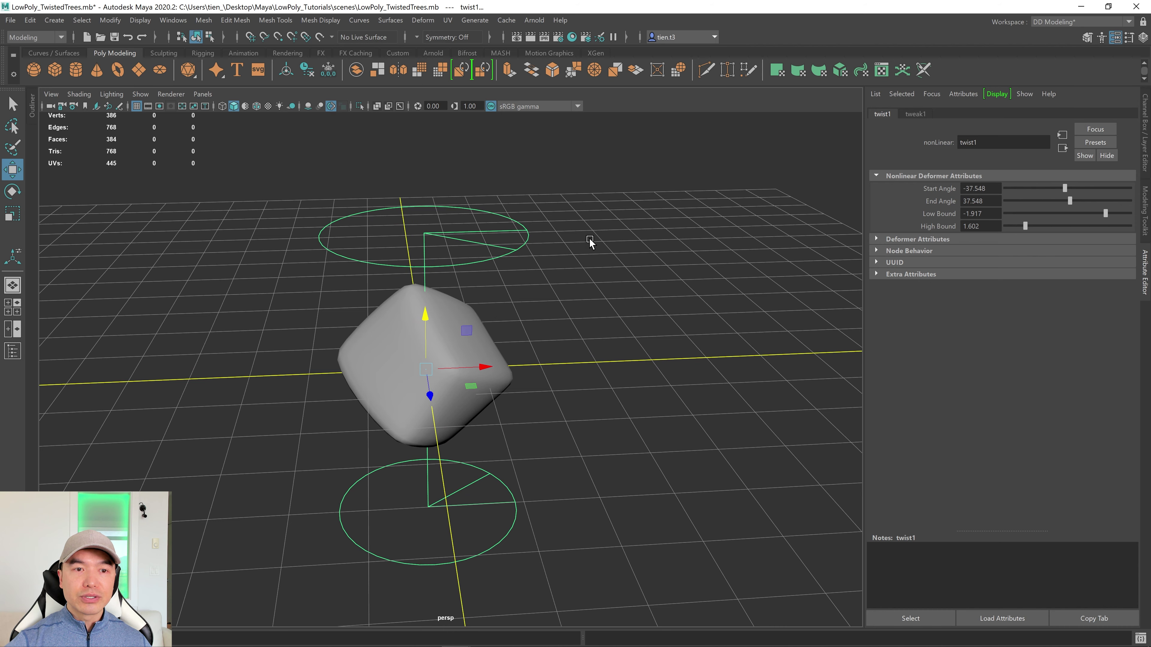
Show the twist handle's manipulators and adjust its upper and lower rings interactively to twist the cube into pronounced spiral folds
click(527, 233)
key(t)
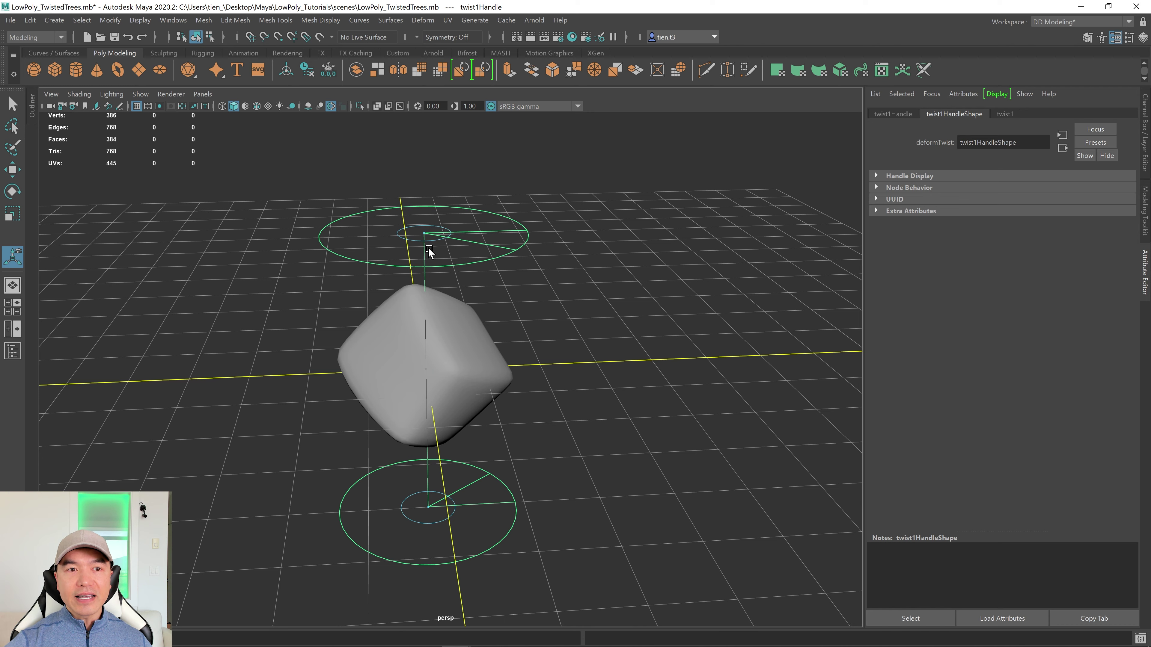
drag(424, 240, 465, 301)
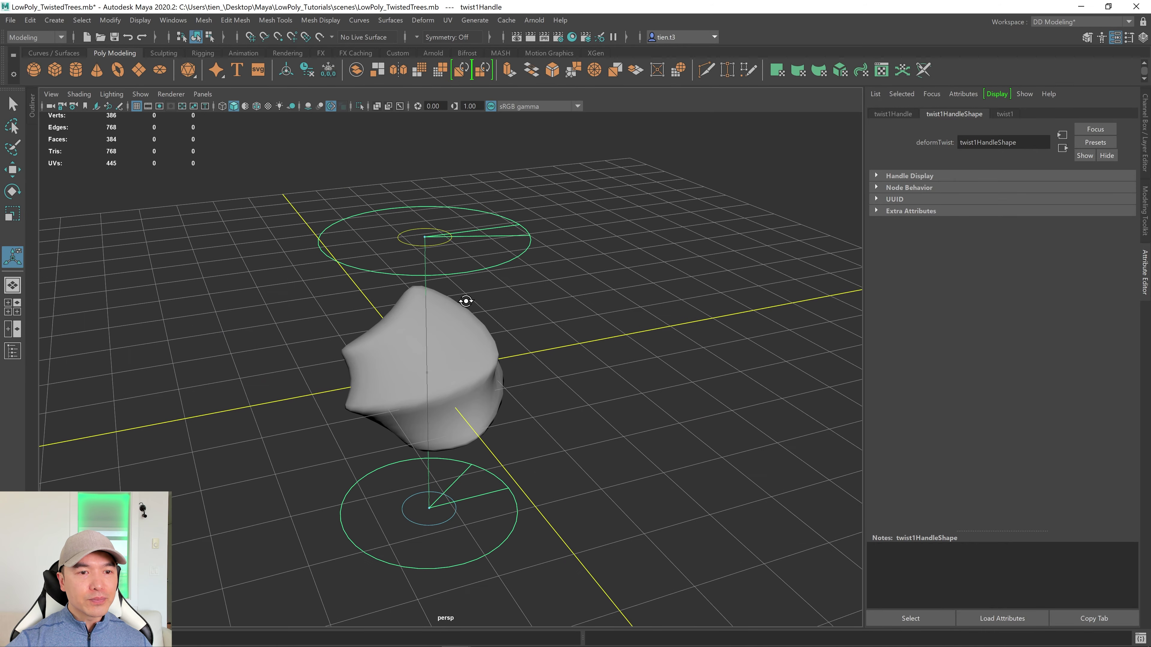
mouse_move(443, 247)
mouse_down()
mouse_move(442, 237)
mouse_move(452, 262)
mouse_move(439, 231)
mouse_up()
alt+drag(540, 340, 536, 342)
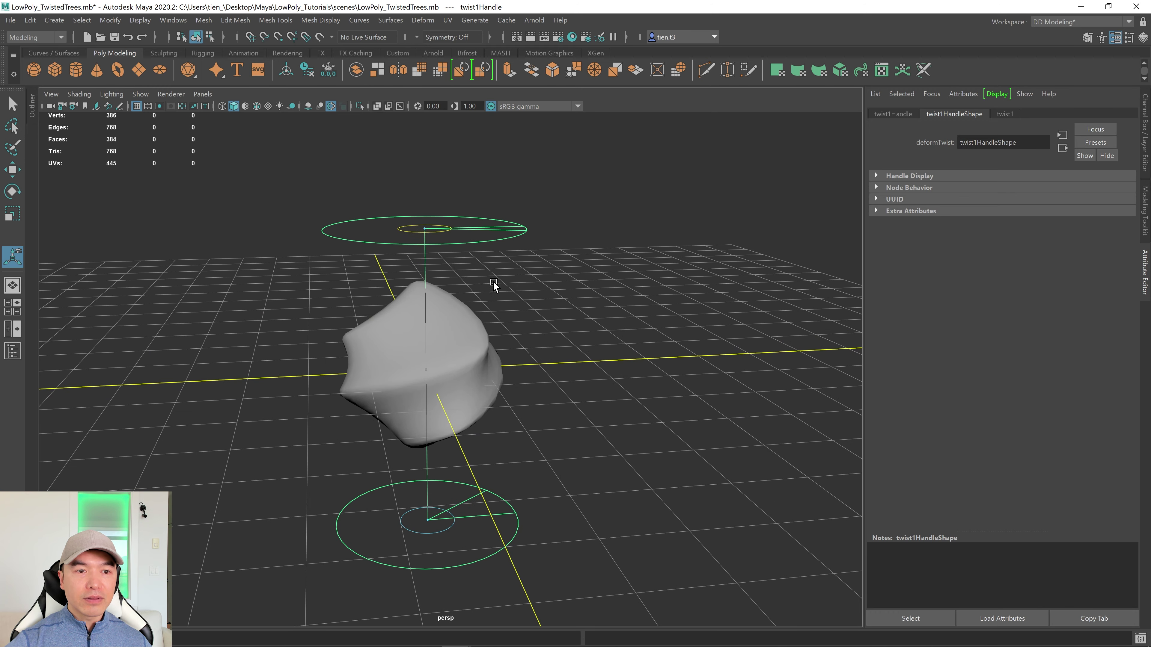
alt+drag(478, 268, 466, 281)
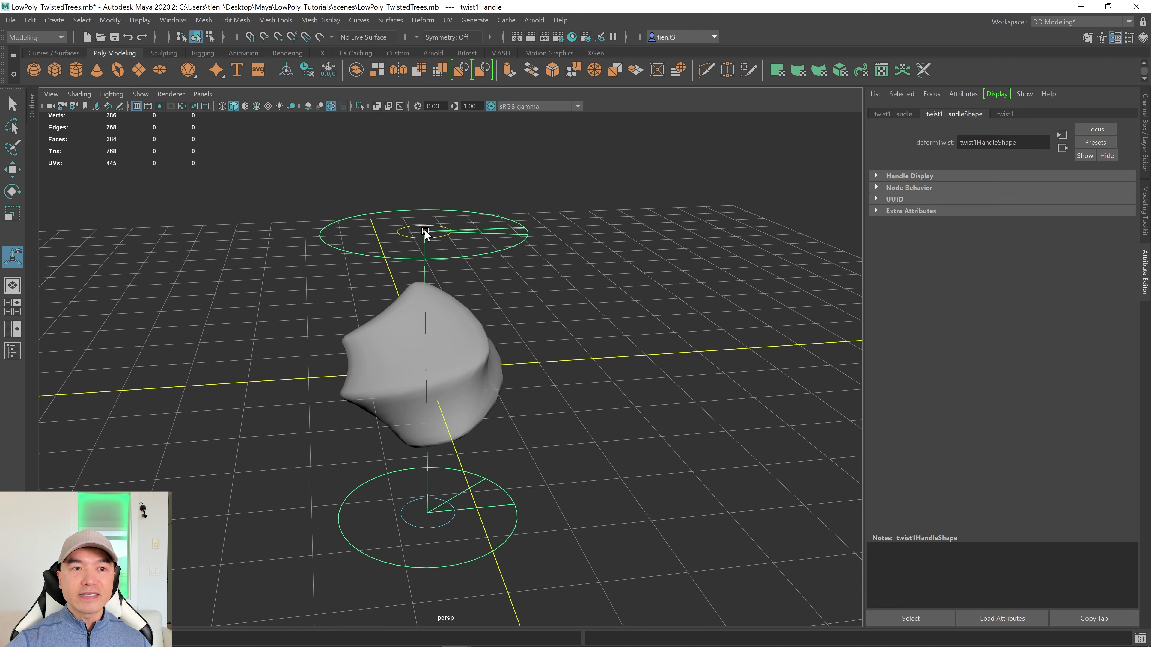
alt+drag(425, 232, 580, 299)
drag(455, 533, 471, 469)
drag(462, 233, 469, 227)
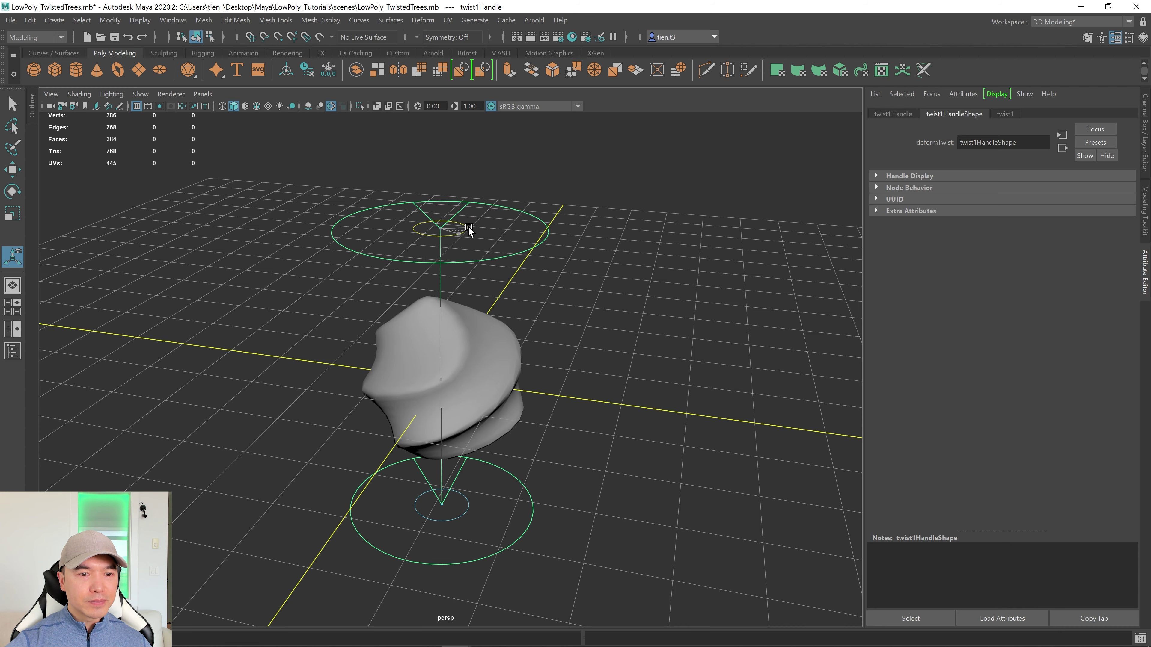
alt+drag(658, 306, 584, 300)
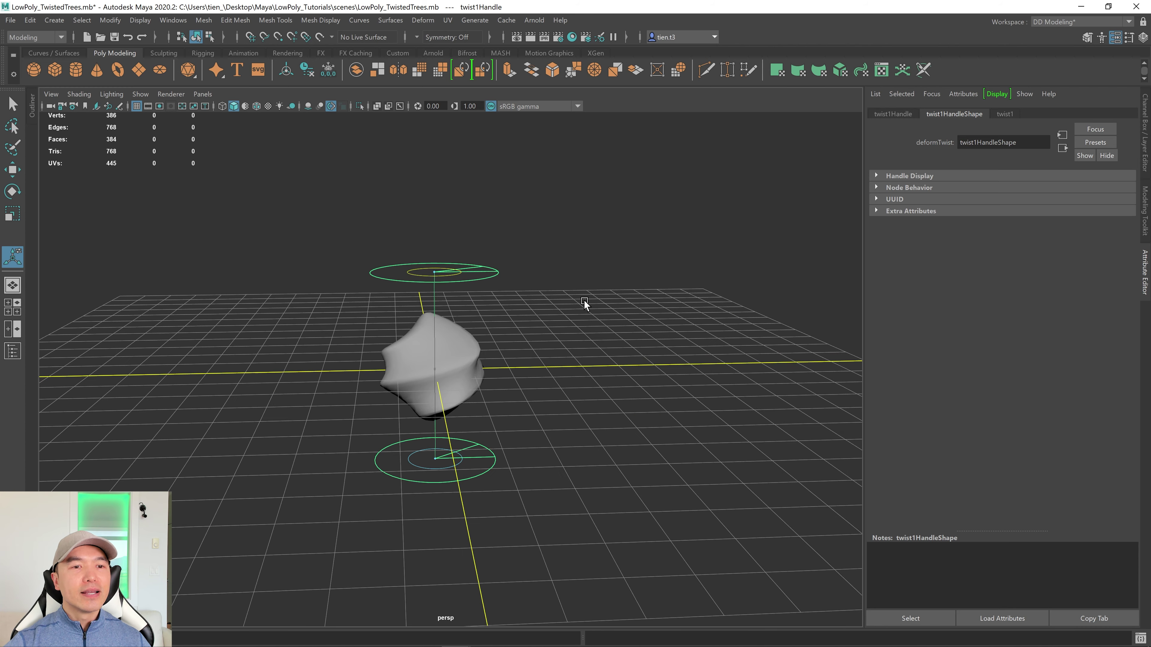
Triangulate the twisted mesh and harden all of its edges
click(478, 353)
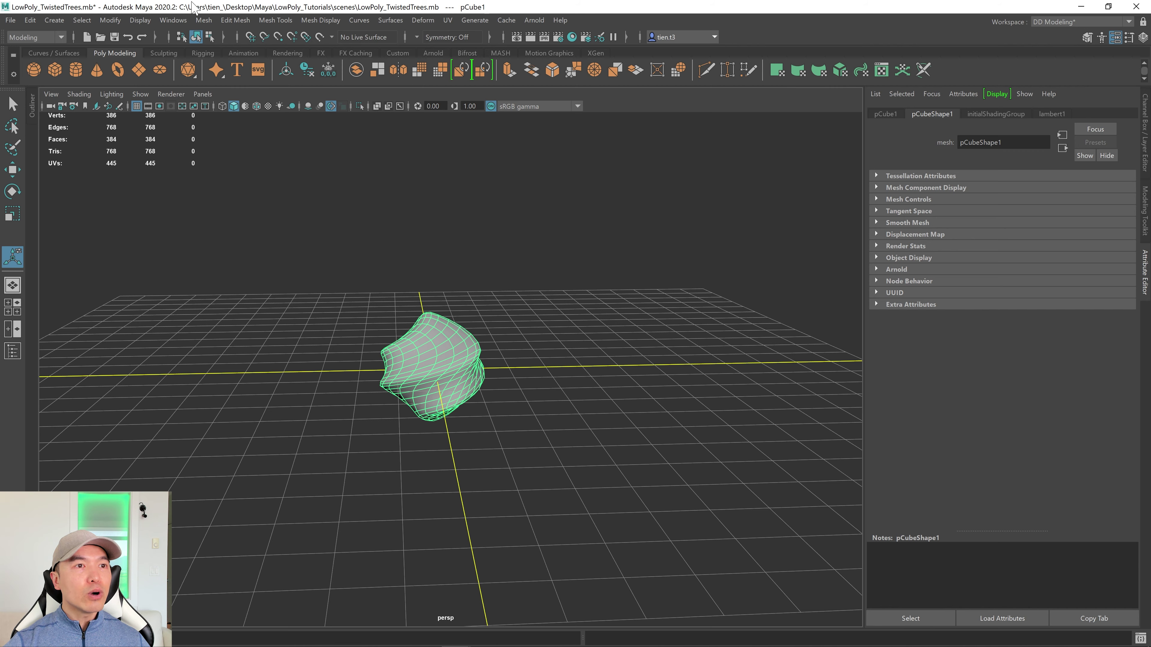
click(203, 20)
click(256, 171)
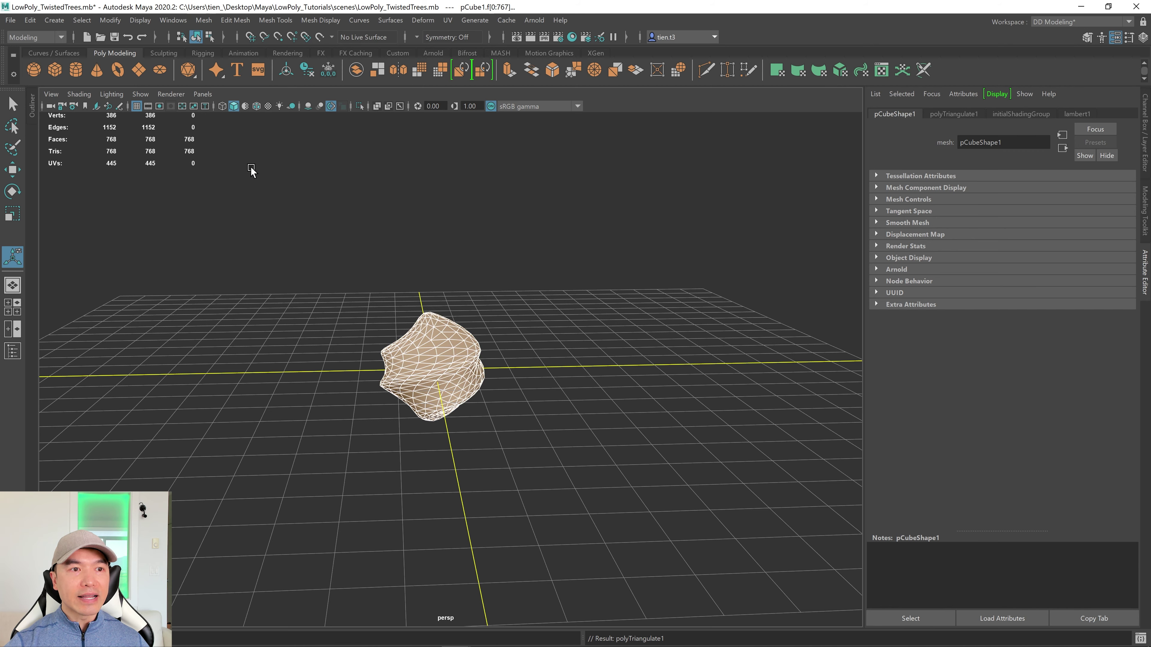
click(312, 20)
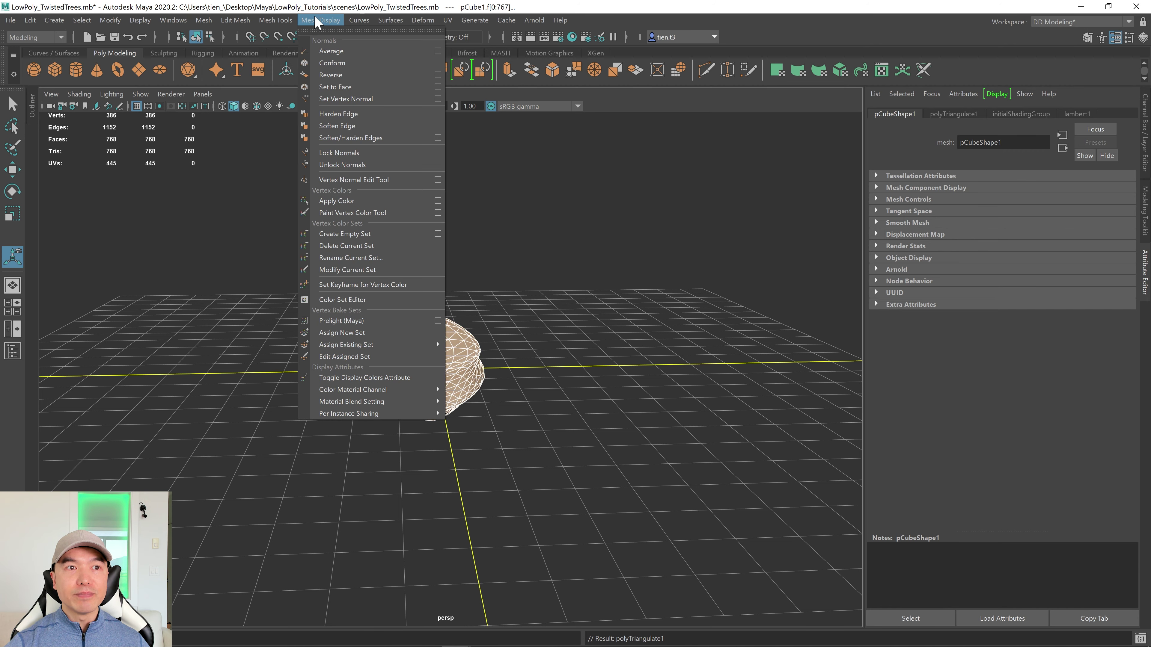
click(358, 115)
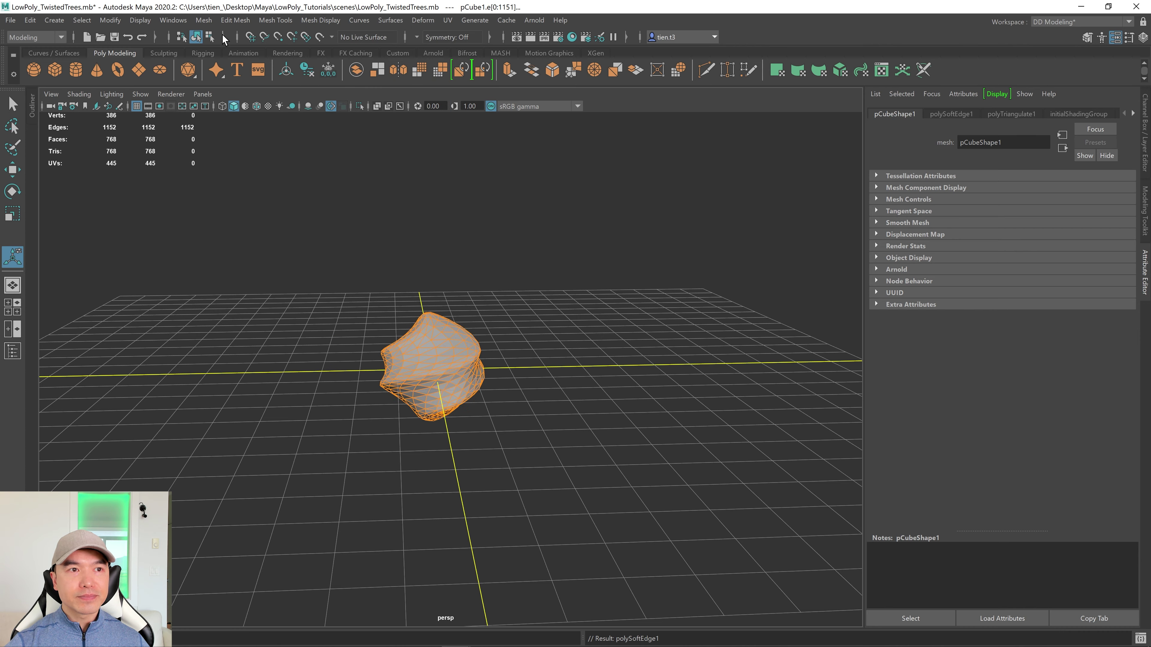
Reduce the triangulated mesh's polygons with the reduction percentage set to 64
click(204, 21)
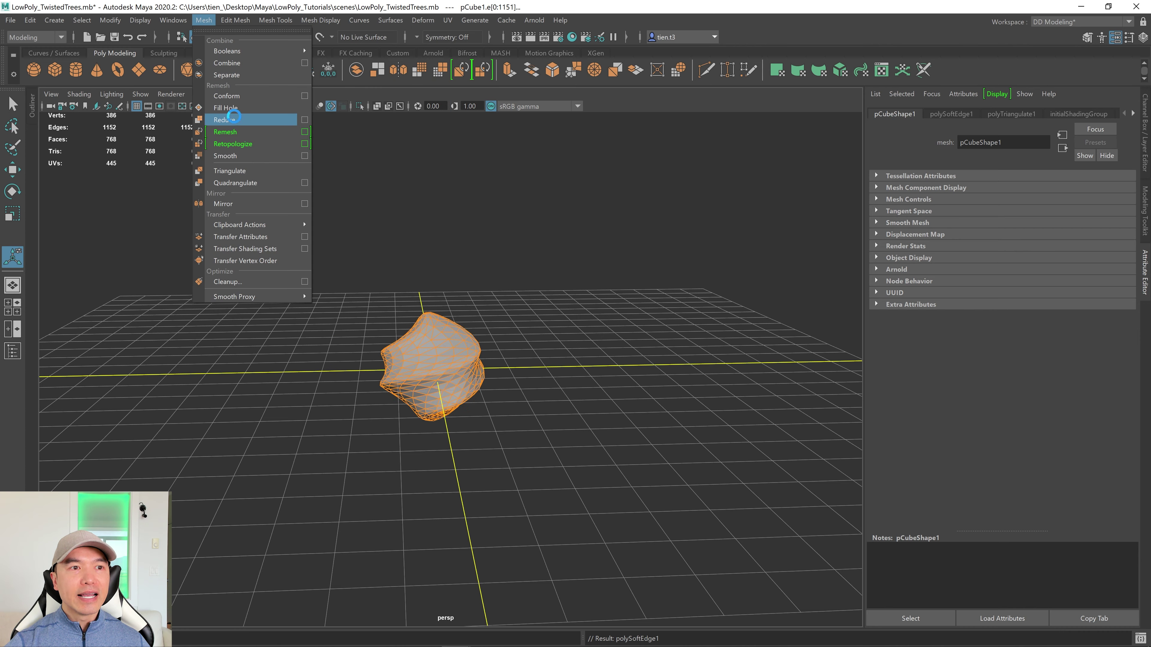
click(224, 120)
alt+drag(368, 188, 524, 276)
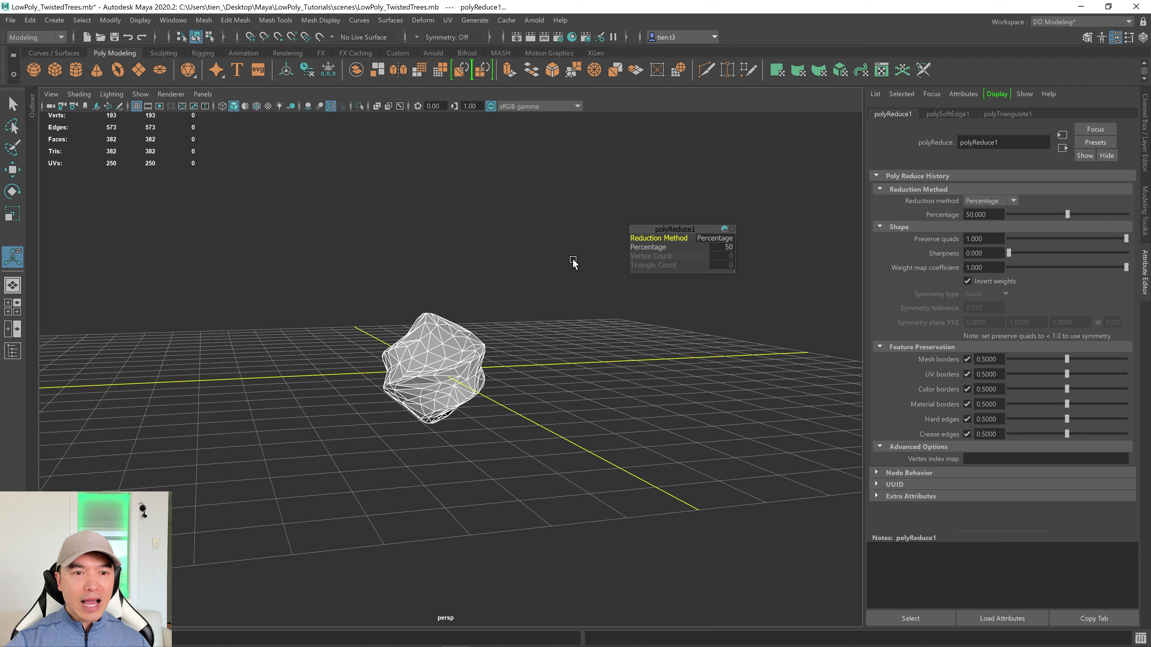
drag(649, 246, 695, 246)
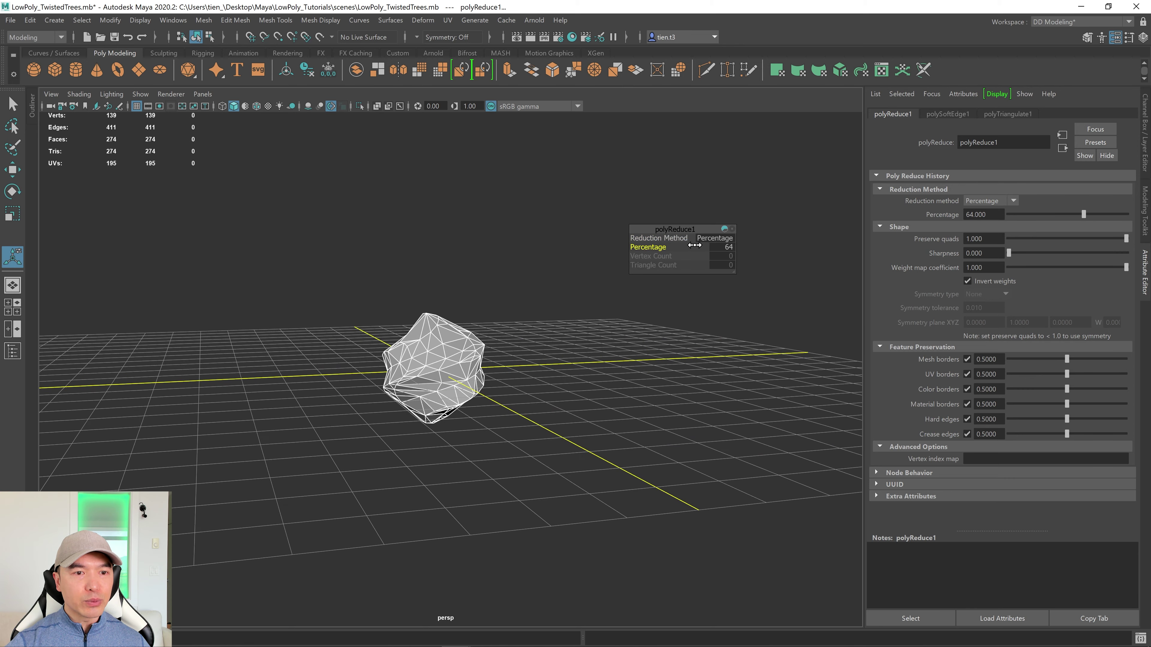
alt+drag(702, 399, 658, 394)
alt+middle_drag(528, 441, 464, 401)
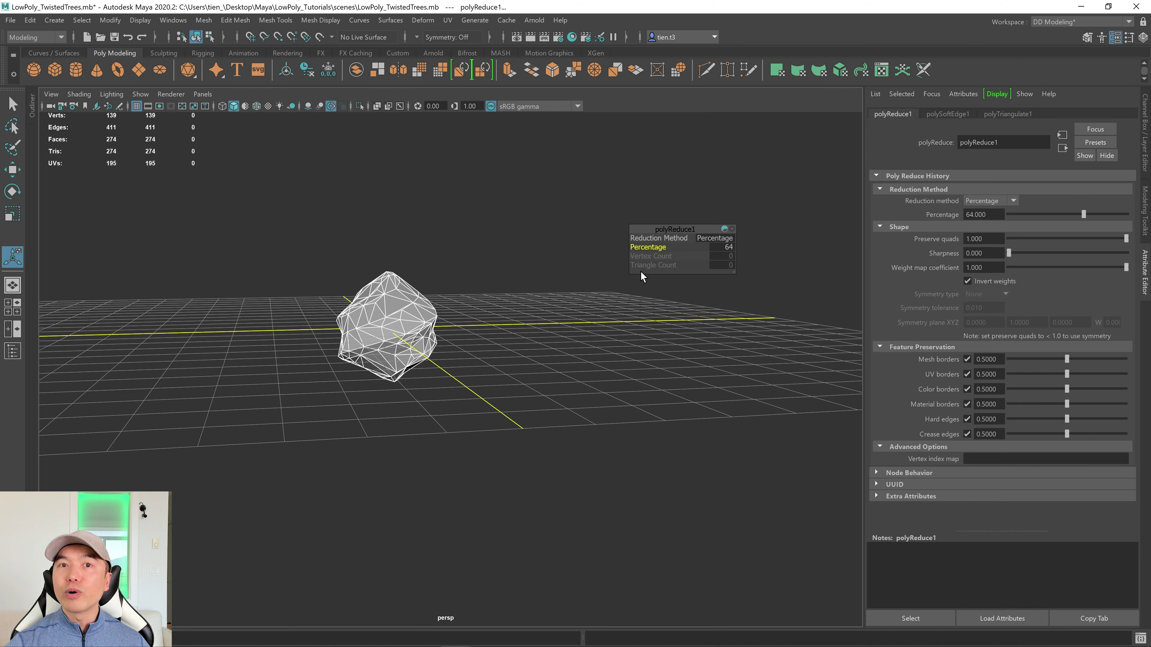
scroll(503, 256, up, 3)
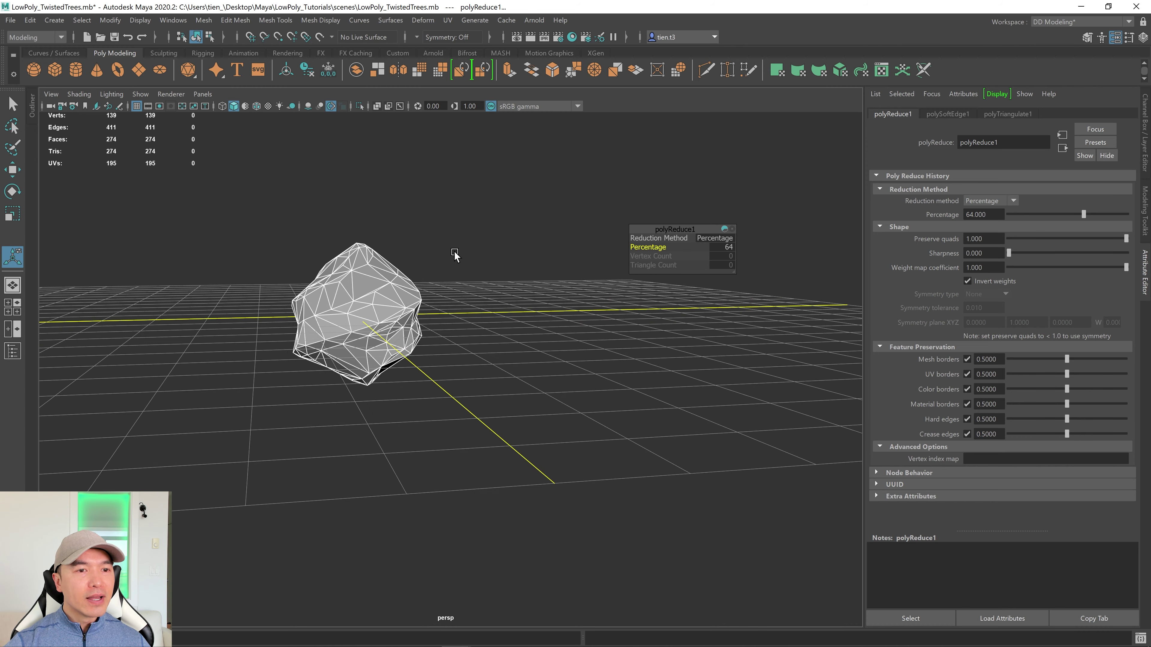
Assign a new Lambert material to the reduced foliage mesh and set its color to light green
click(416, 285)
mouse_move(416, 286)
alt+mouse_down()
mouse_move(470, 290)
mouse_move(401, 290)
alt+mouse_up()
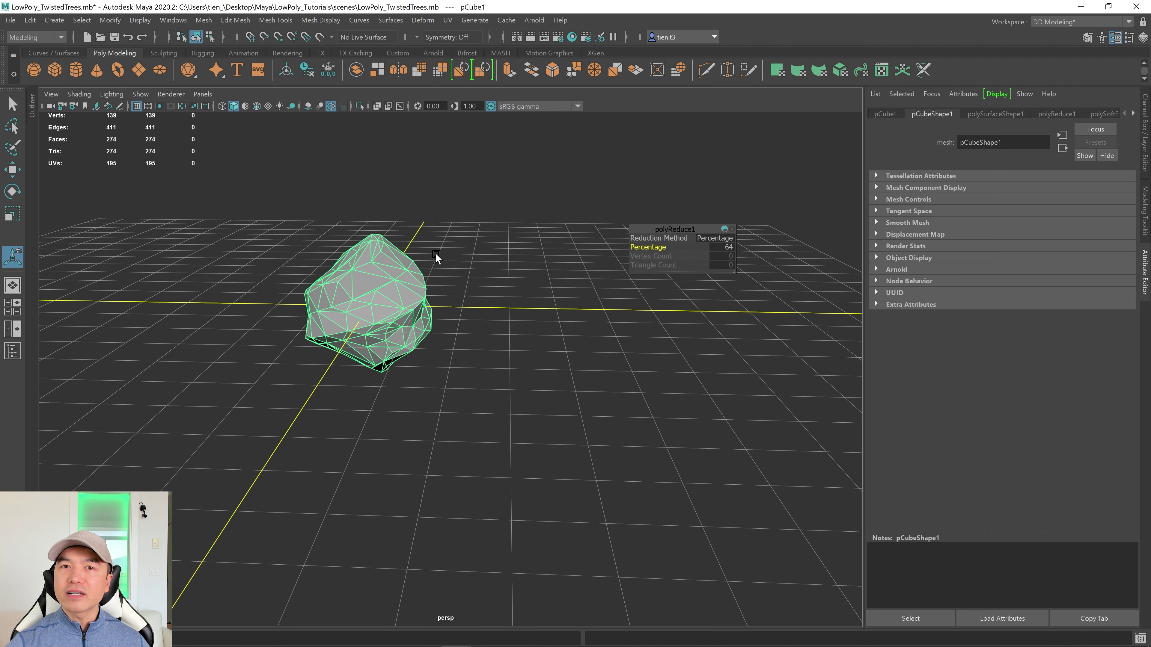
right_drag(503, 221, 505, 523)
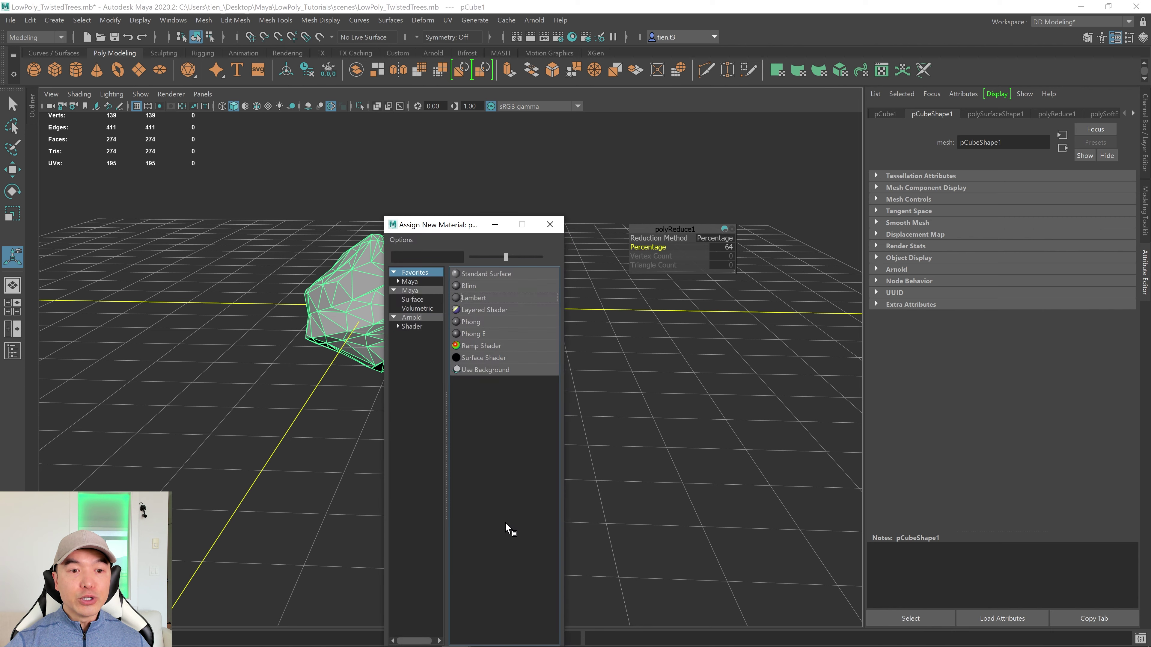
click(488, 296)
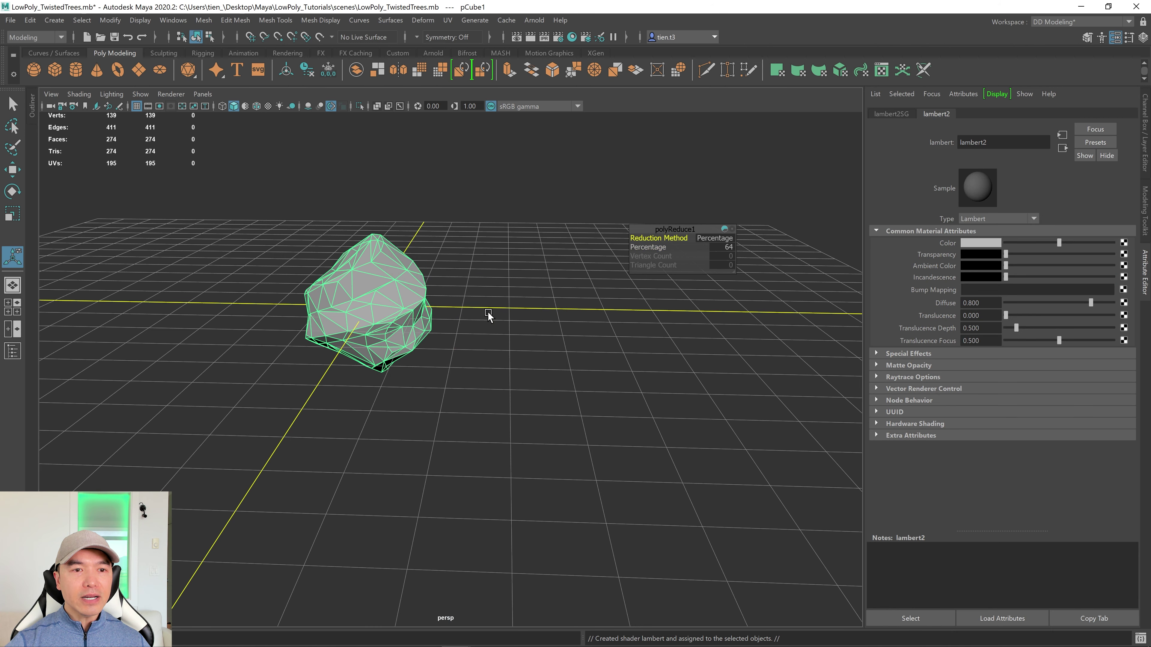
click(974, 244)
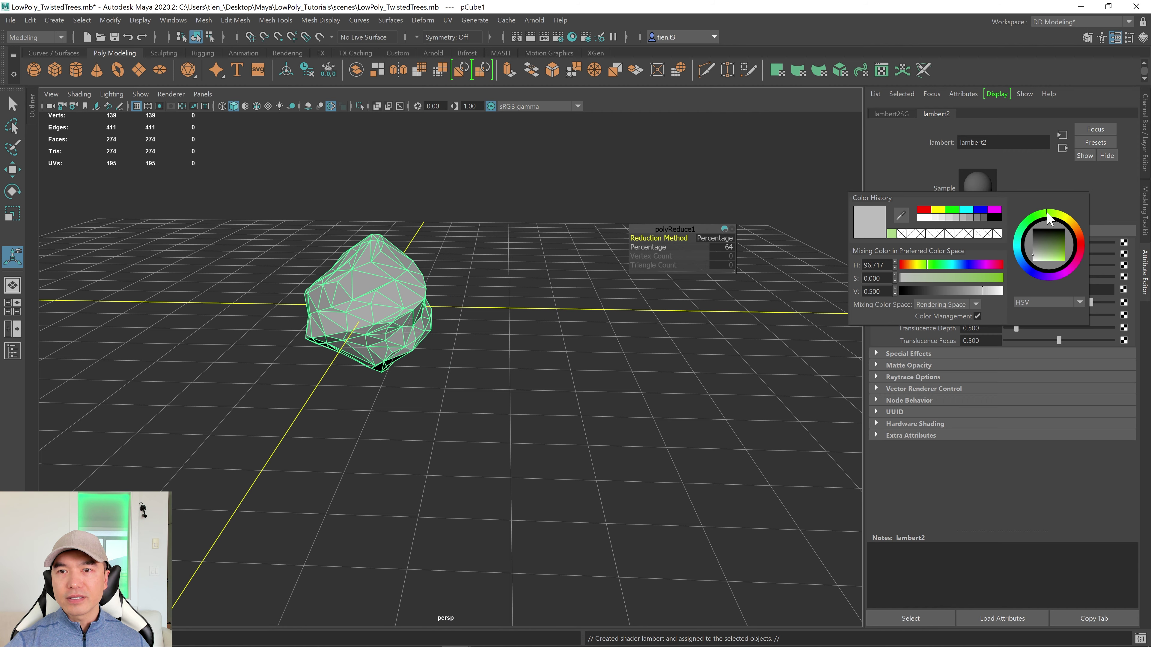
click(1056, 262)
click(478, 417)
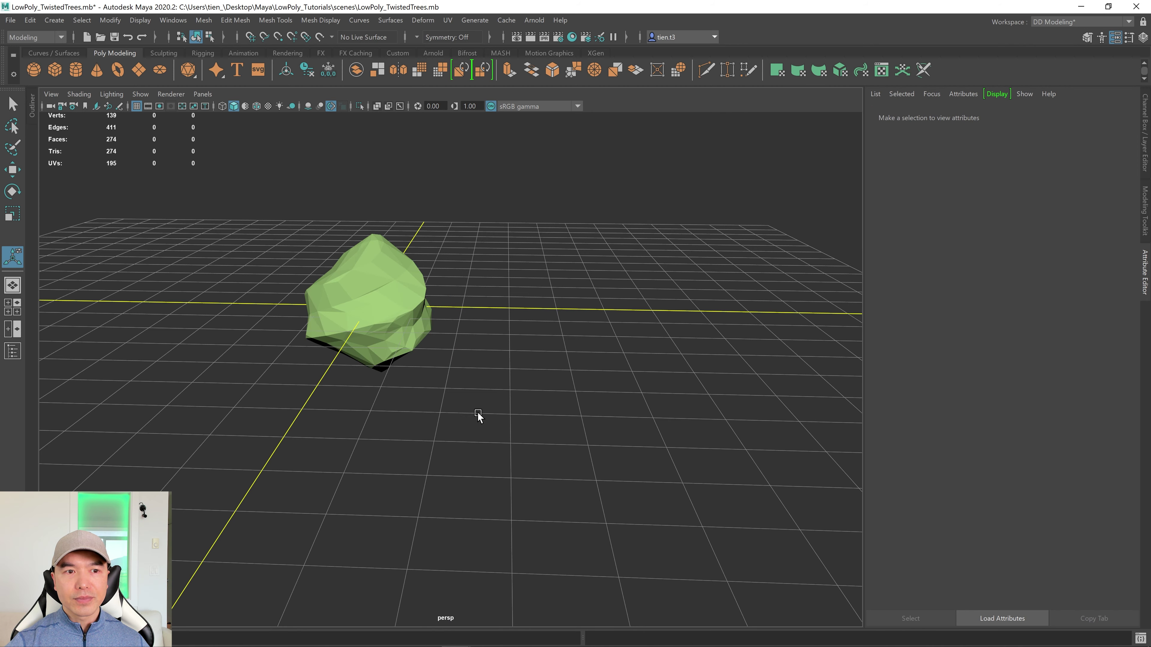
Raise the green foliage mesh vertically well above the ground grid
scroll(416, 340, down, 4)
click(386, 320)
key(w)
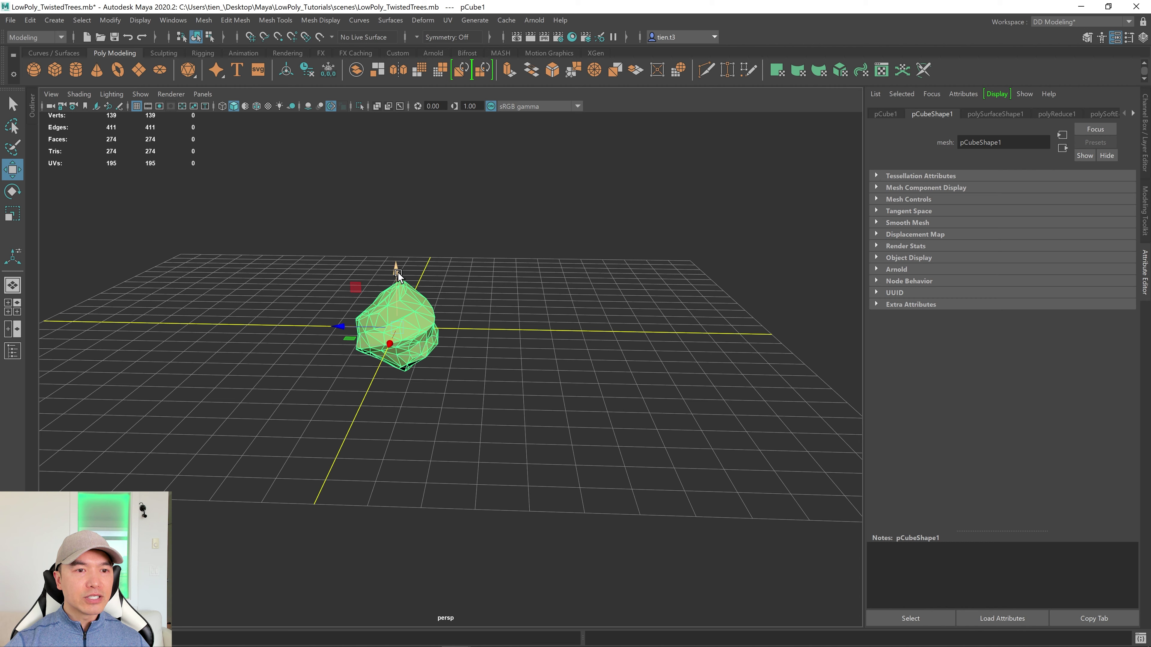
drag(398, 273, 407, 111)
alt+drag(491, 251, 499, 277)
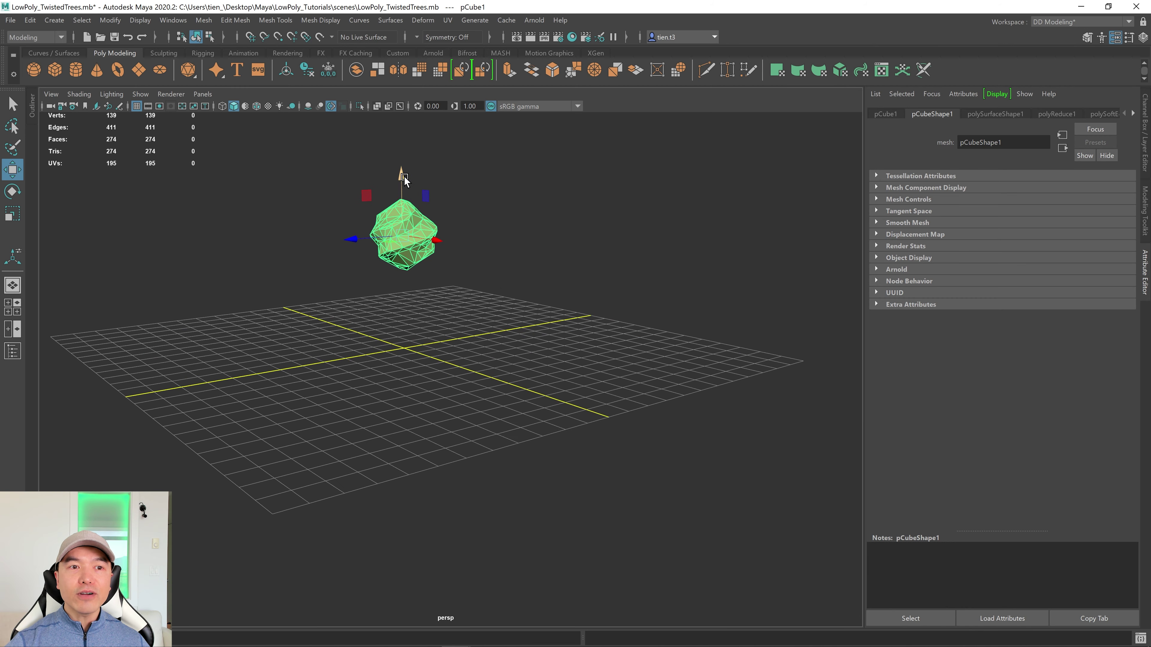
drag(405, 181, 404, 156)
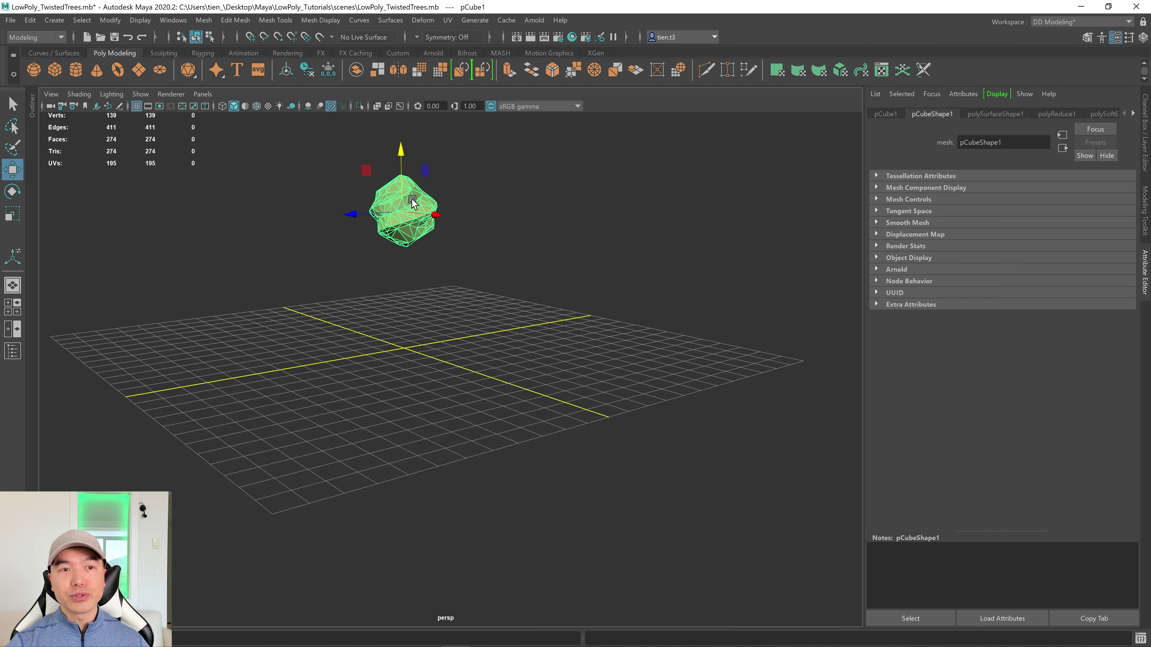
Scale the foliage up slightly and raise it further to leave room for a trunk
key(r)
drag(402, 212, 422, 200)
key(w)
drag(401, 158, 401, 125)
alt+drag(458, 245, 458, 258)
Create a polygon cylinder at the origin beneath the foliage as the trunk
click(75, 69)
scroll(492, 333, up, 4)
alt+drag(411, 365, 421, 349)
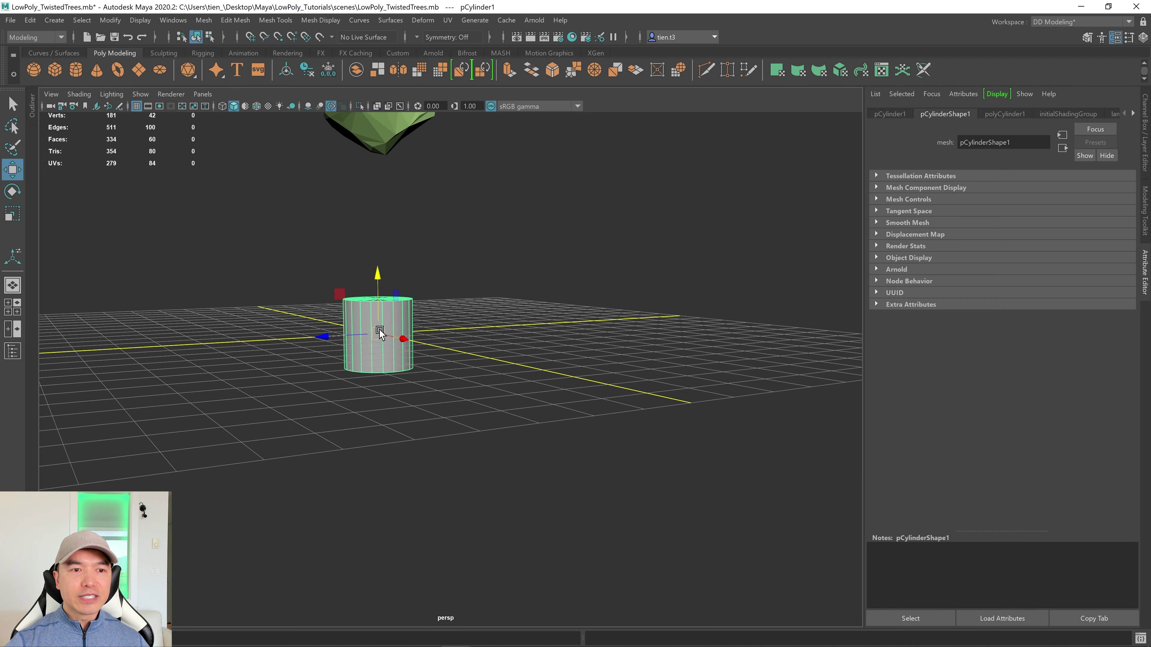
alt+drag(395, 370, 433, 385)
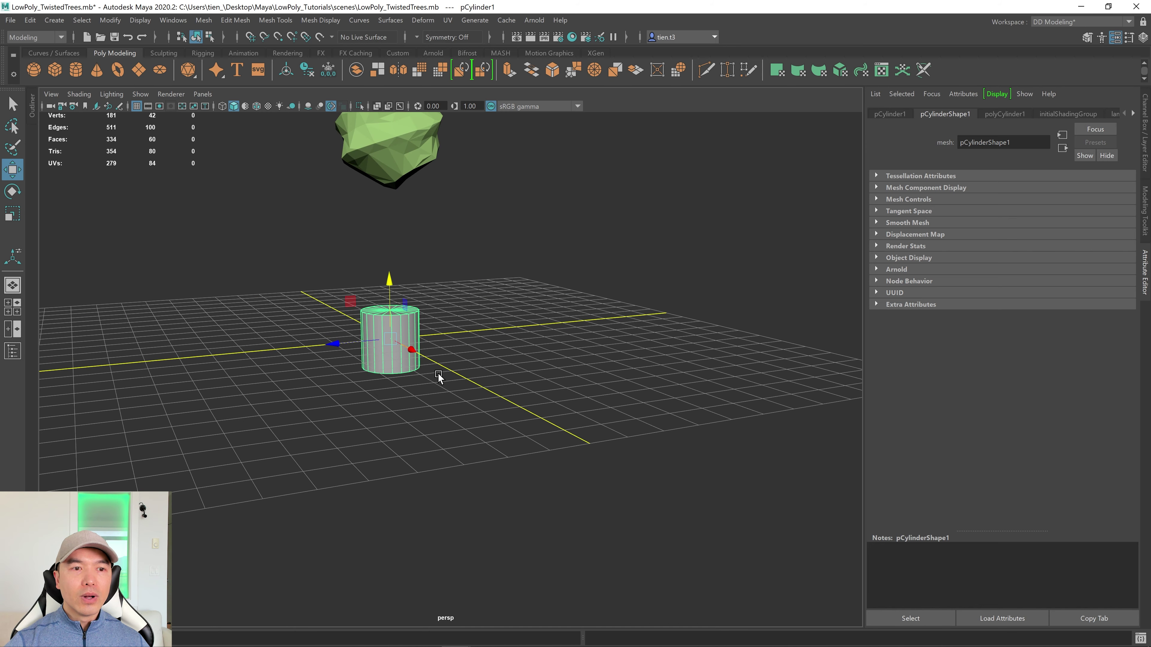
Vertex-snap the cylinder's pivot to its bottom center and grid-snap the cylinder upward so its base rests on the ground plane
key(v)
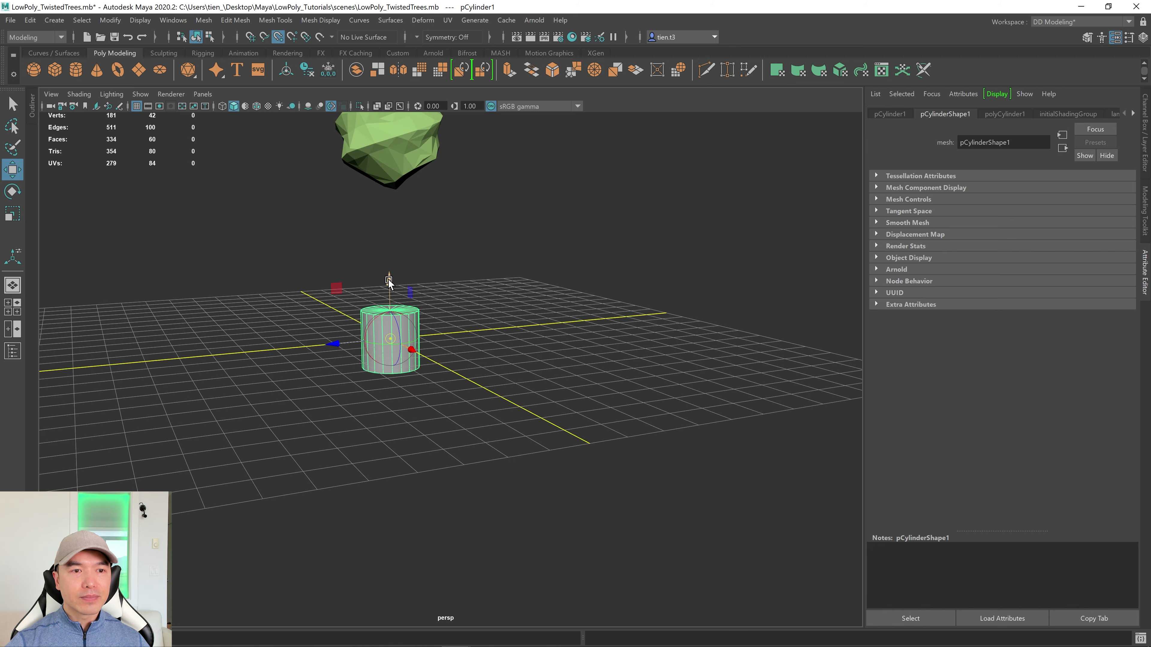
drag(389, 280, 445, 385)
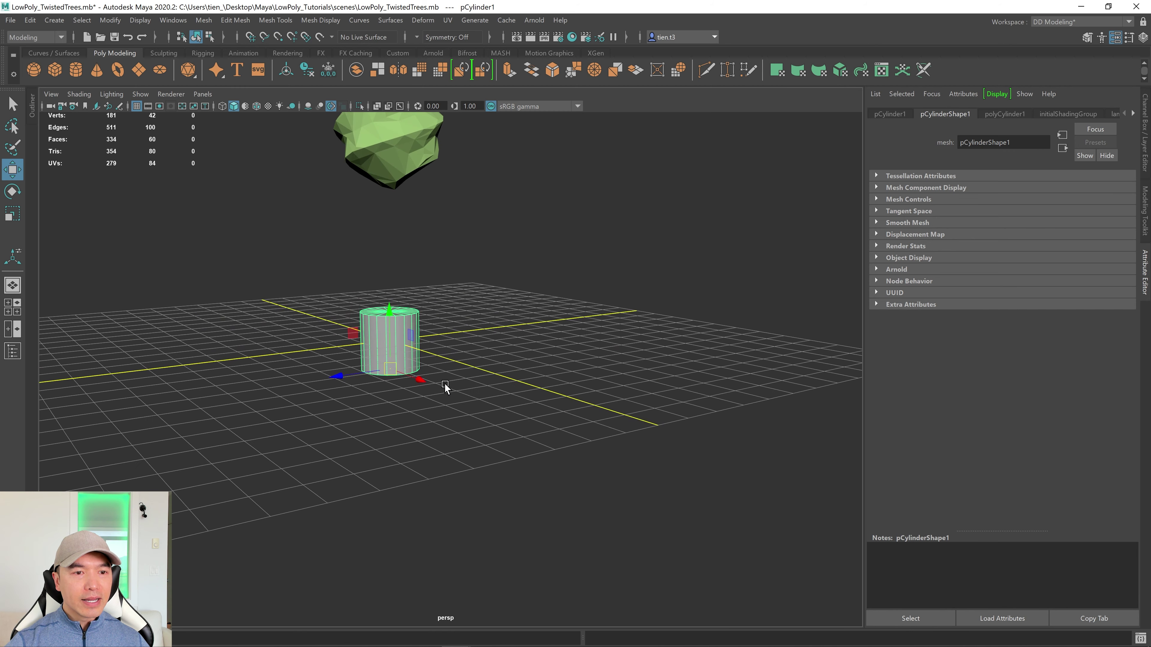
key(x)
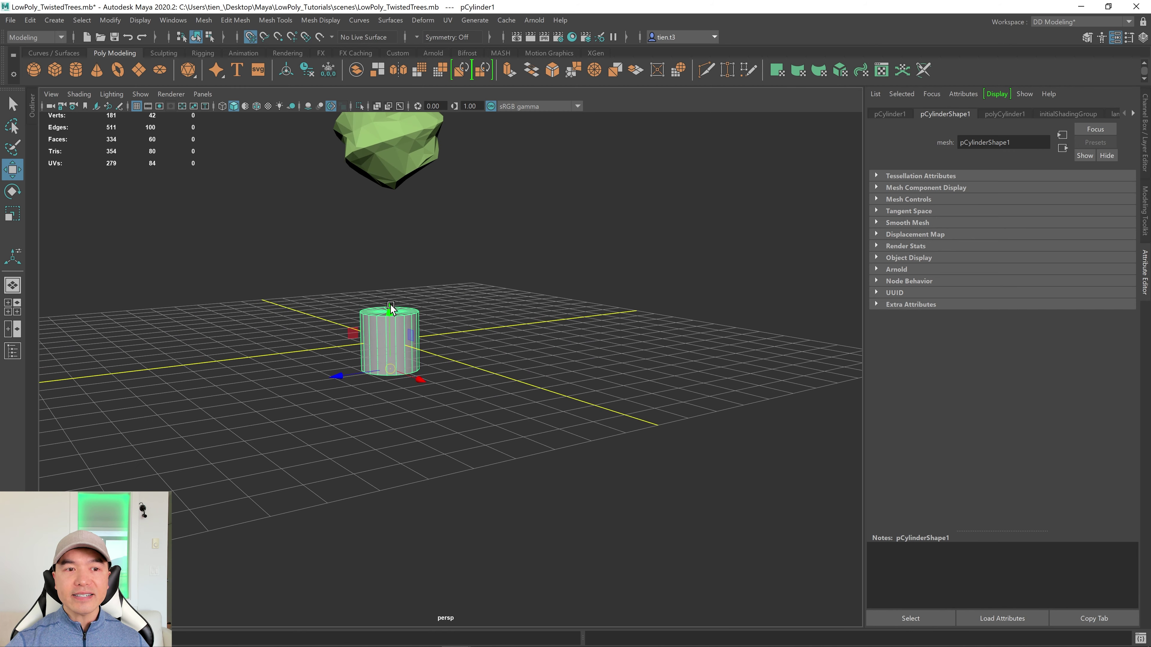
drag(389, 313, 392, 348)
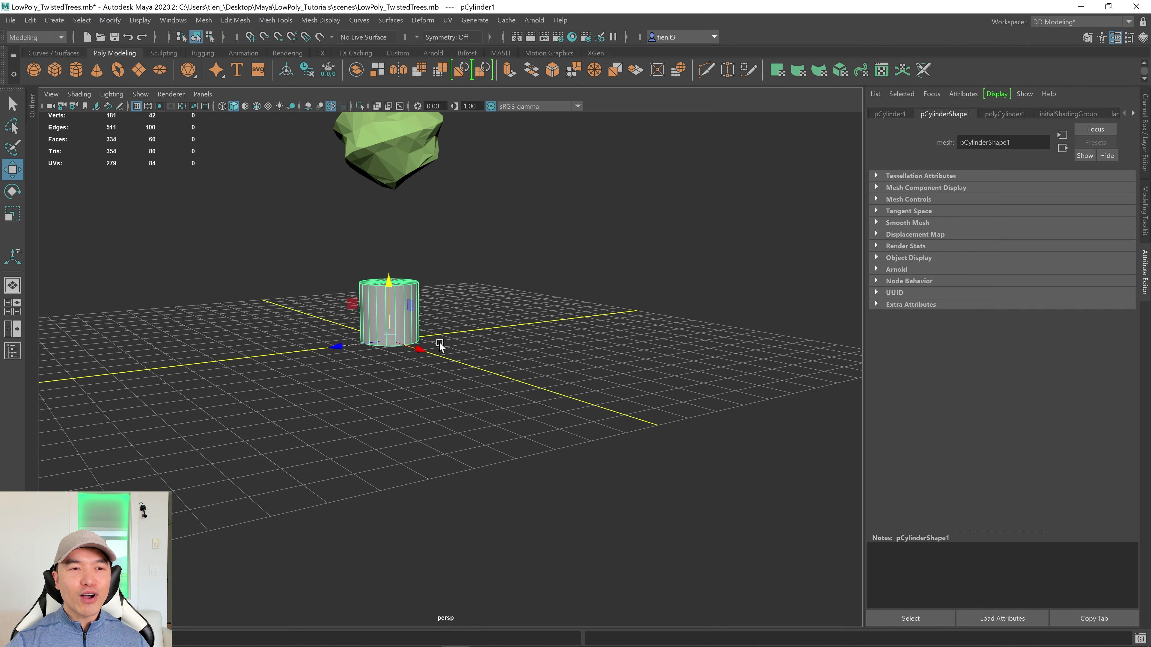
Set the cylinder's axis subdivisions to 6, height subdivisions to 4 and cap subdivisions to 0
scroll(449, 345, up, 3)
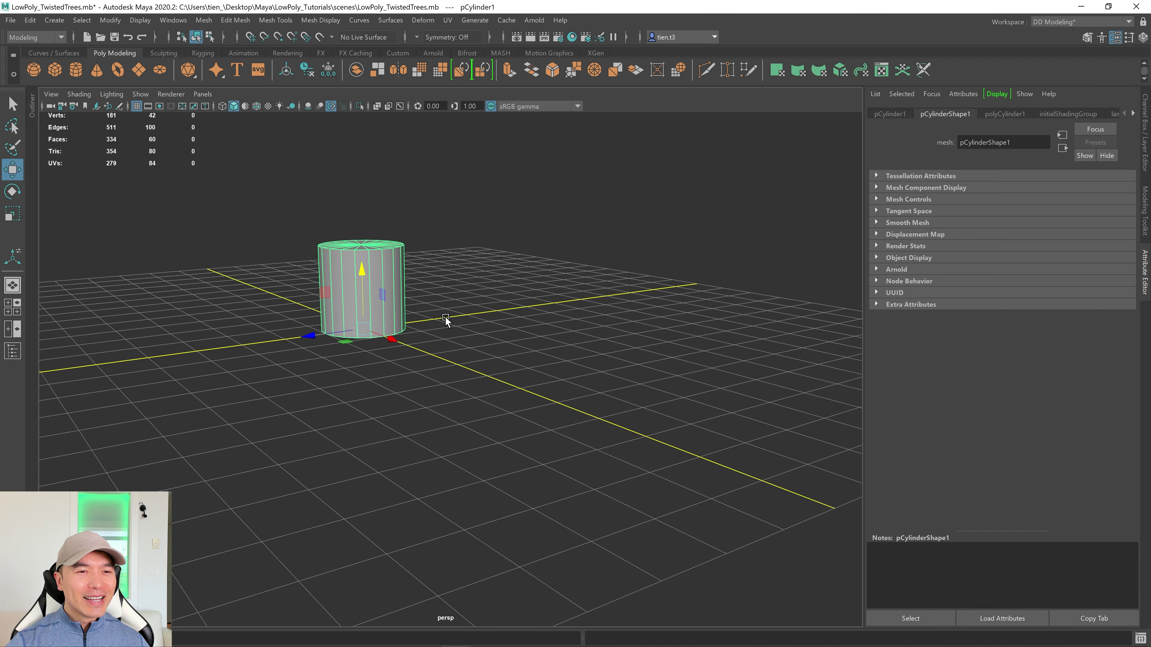
key(t)
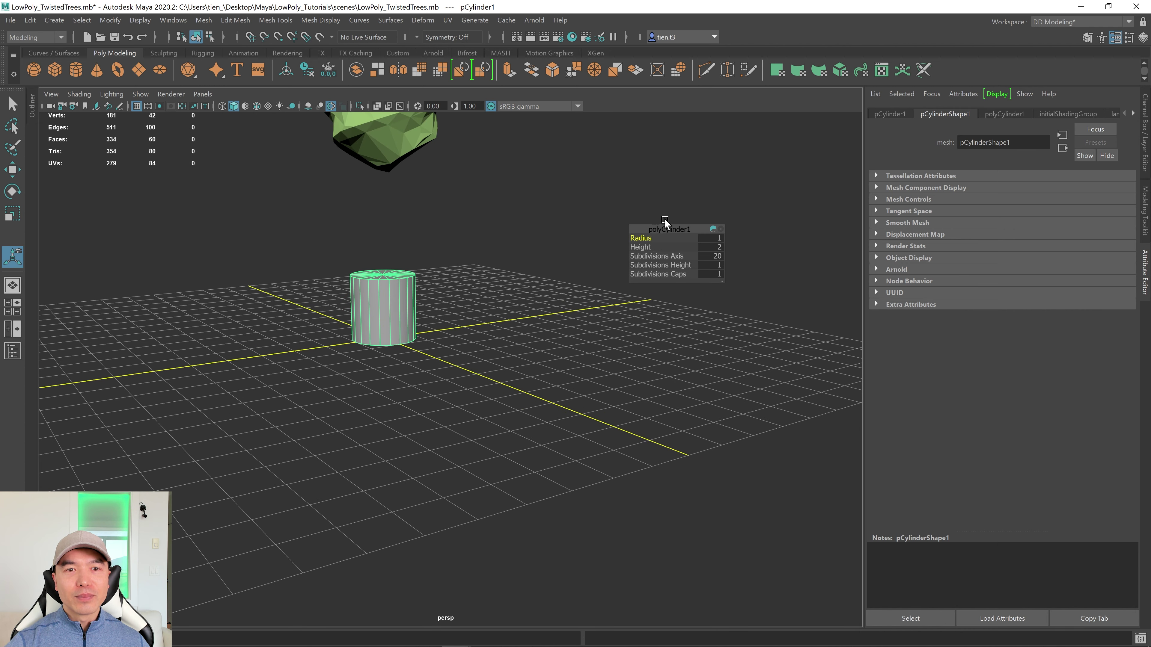
click(719, 256)
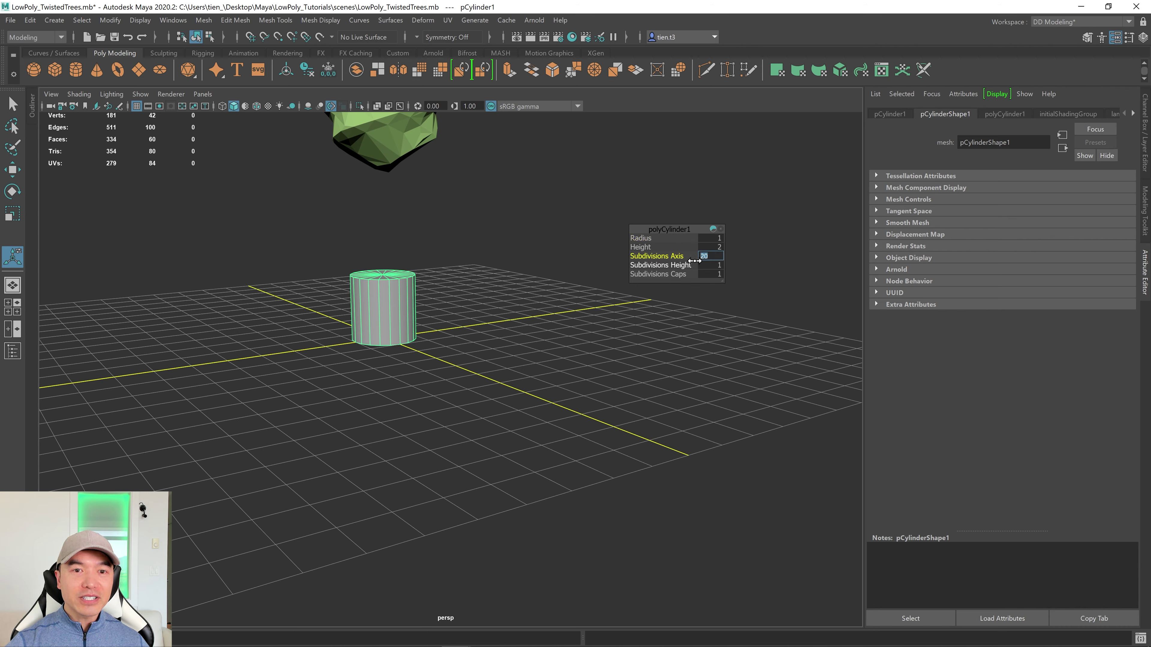
text(6)
key(Return)
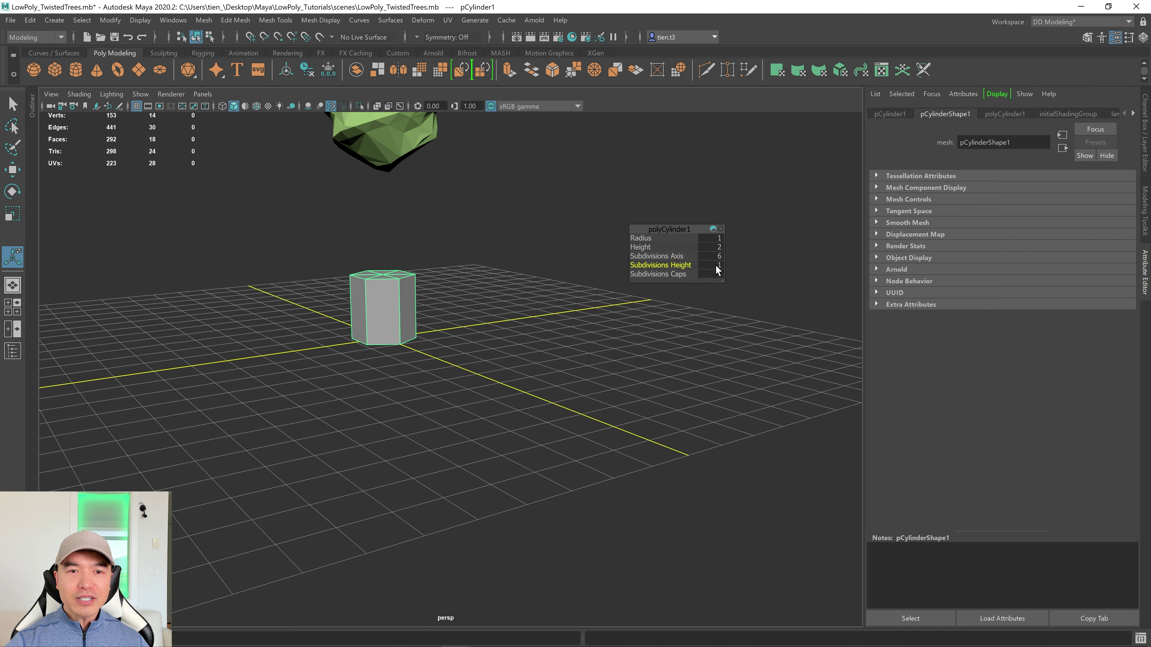
click(715, 275)
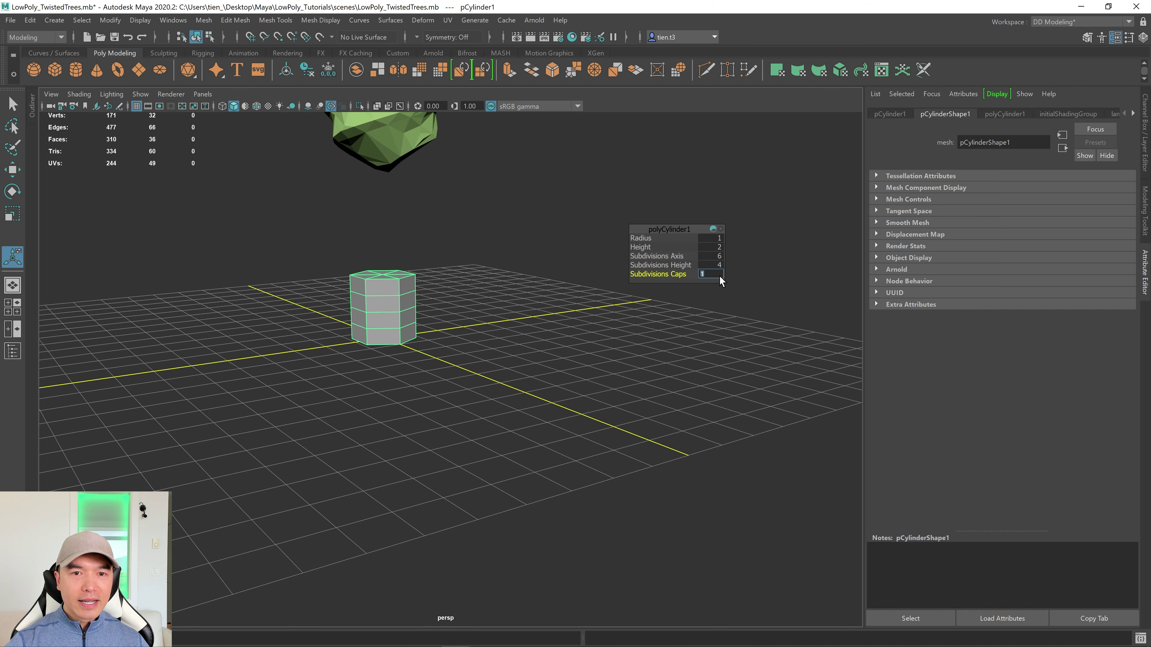
key(Return)
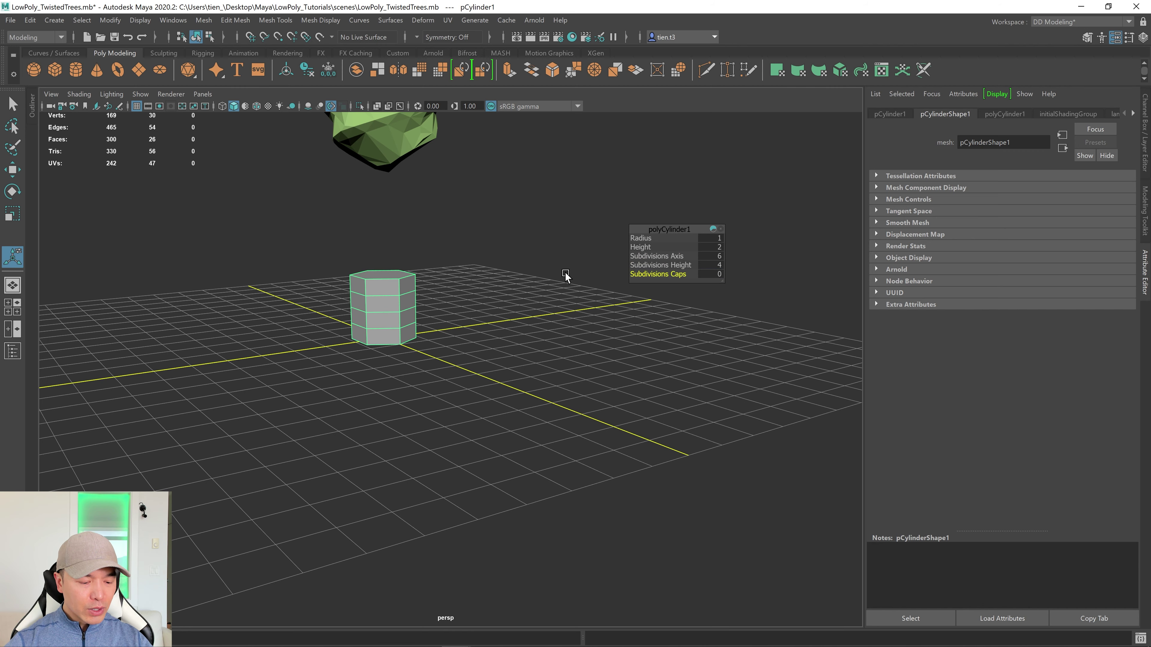
Scale the cylinder into a tall, thin trunk reaching from the ground to just below the foliage
alt+drag(465, 291, 463, 337)
alt+drag(643, 321, 518, 345)
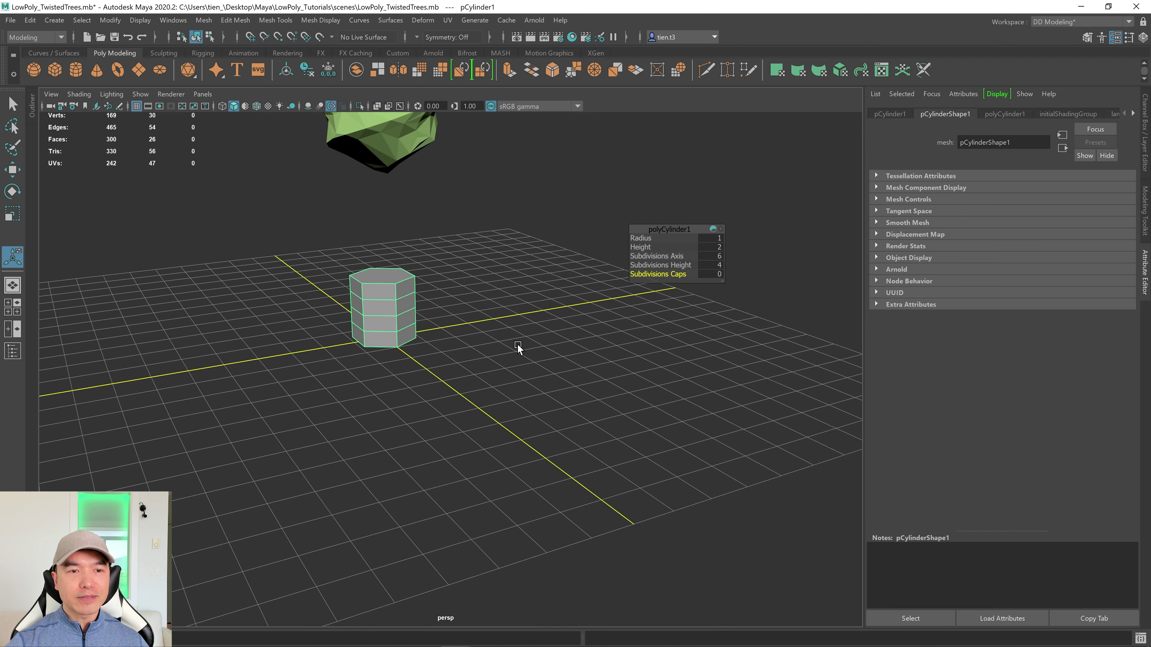
key(r)
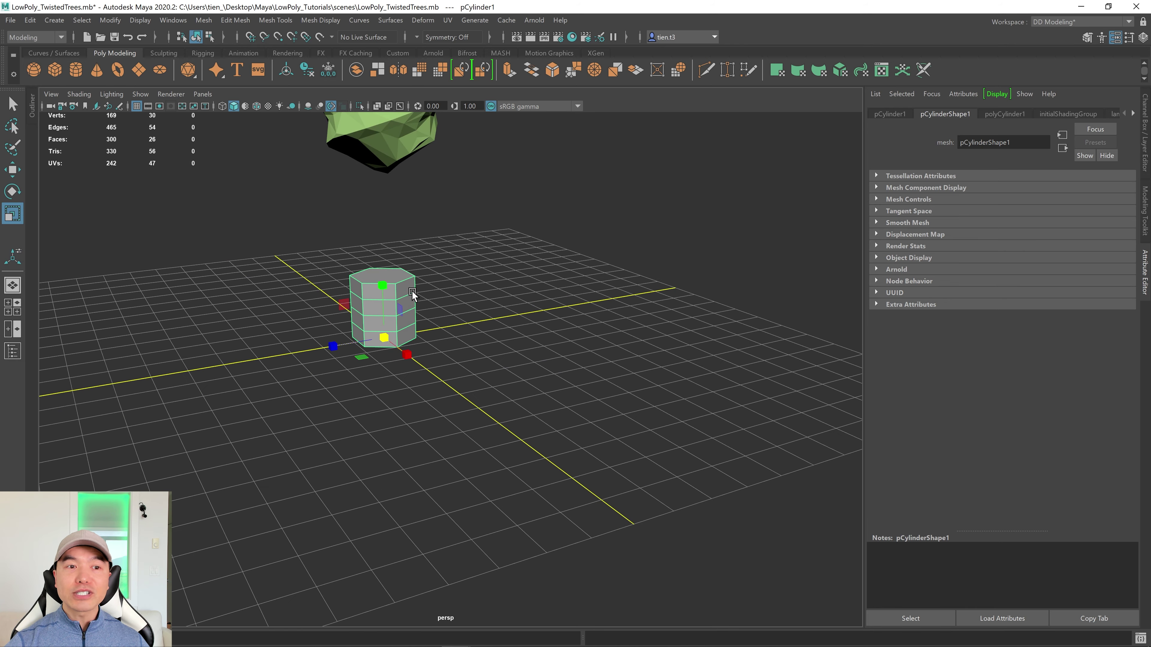
alt+drag(436, 317, 424, 321)
drag(382, 279, 380, 146)
scroll(413, 304, down, 3)
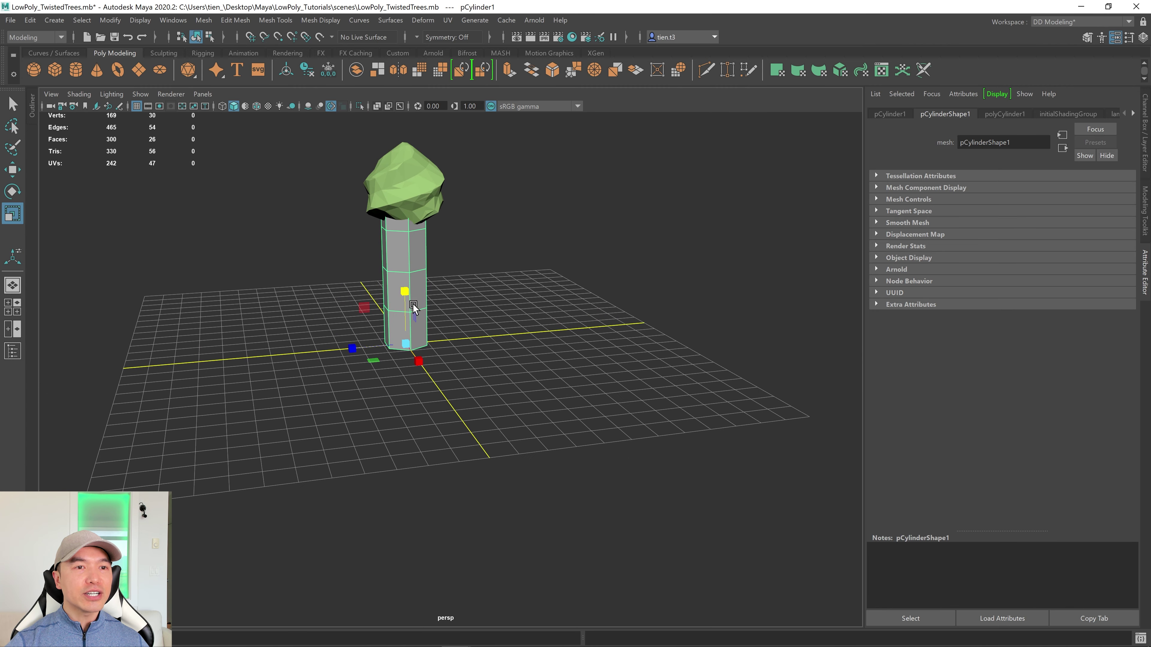
drag(403, 342, 305, 379)
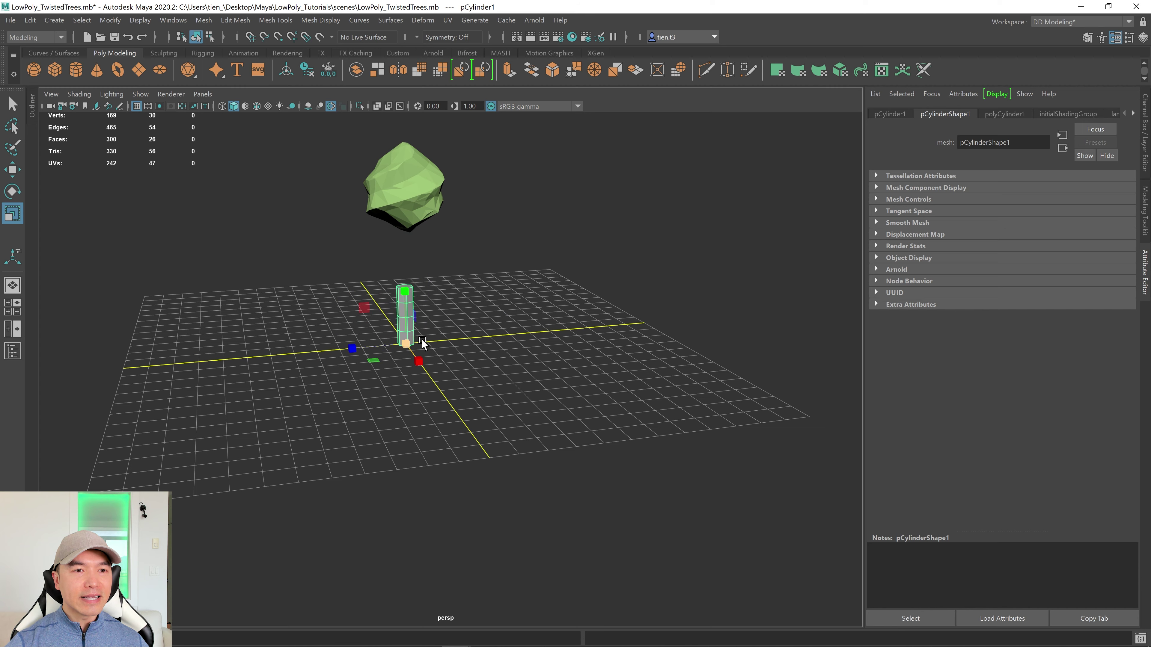
drag(402, 290, 403, 237)
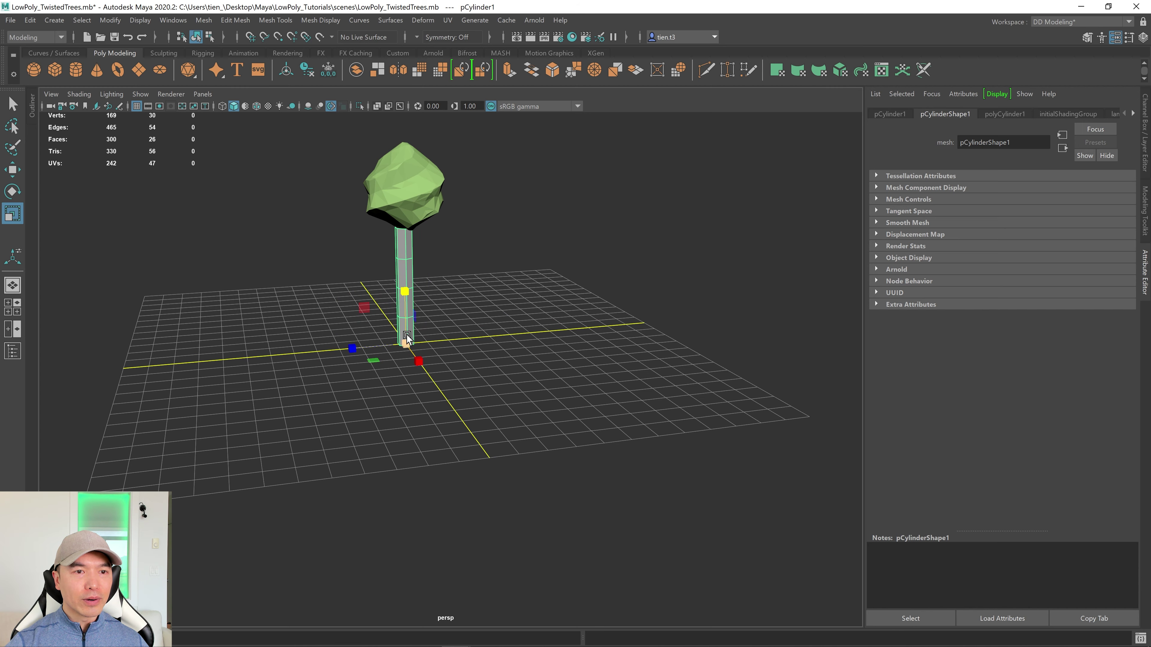
drag(400, 340, 388, 344)
alt+drag(519, 304, 447, 298)
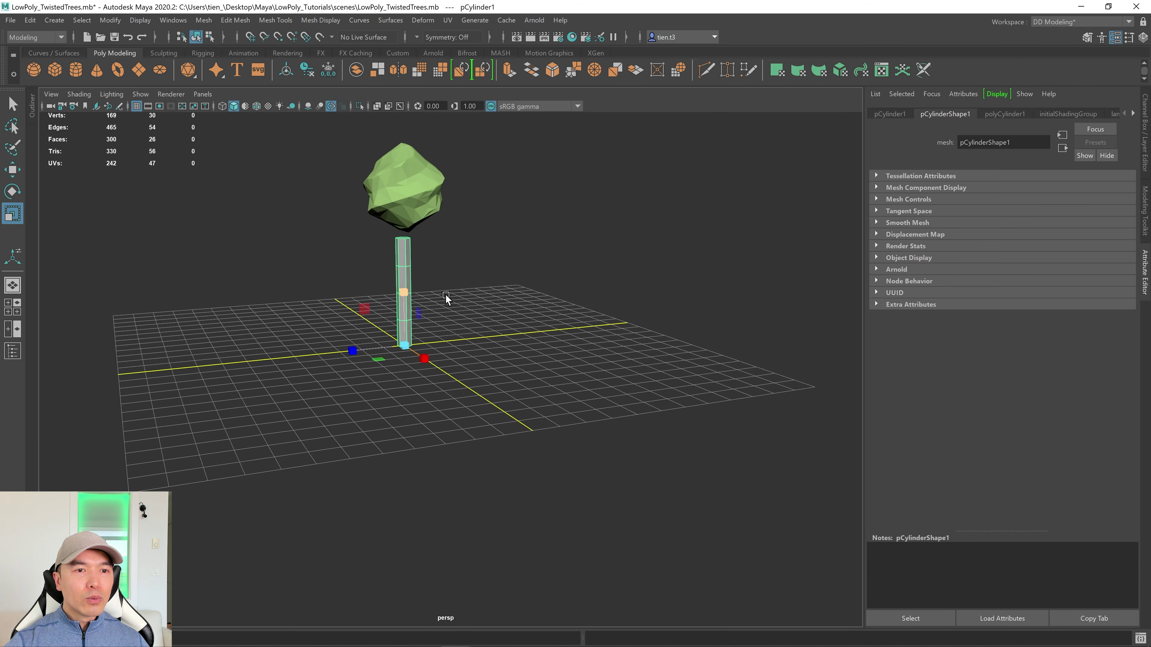
Apply a Soft Modification deformer to the trunk cylinder
scroll(490, 290, up, 6)
alt+middle_drag(460, 298, 529, 380)
alt+drag(529, 380, 532, 383)
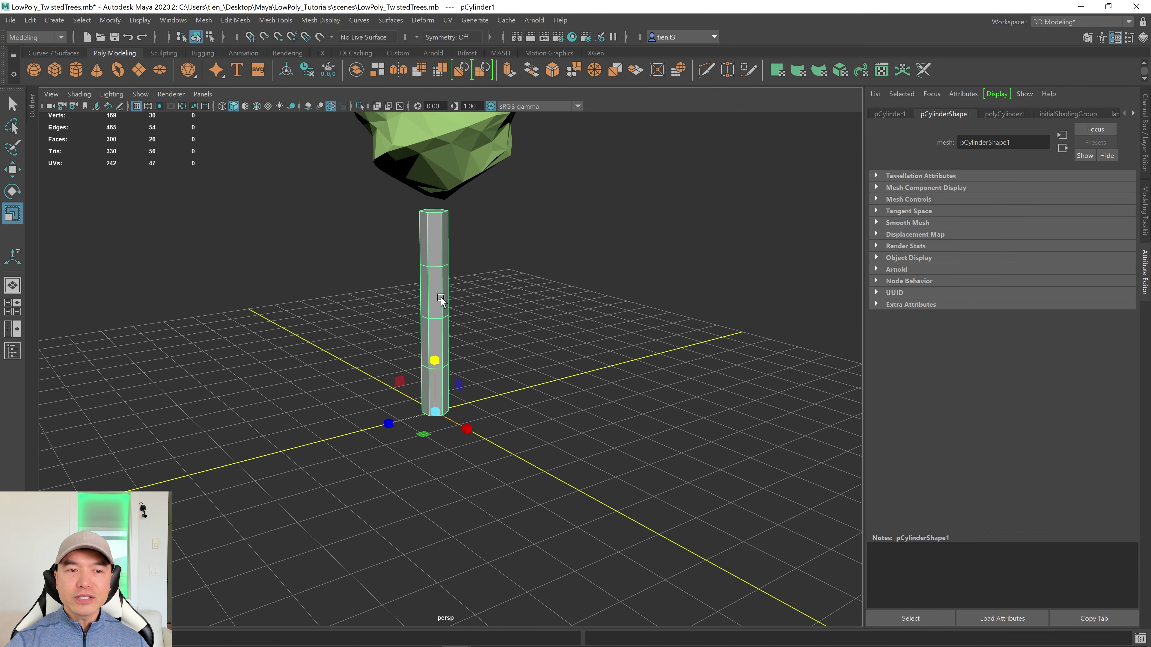
alt+drag(503, 338, 472, 328)
alt+drag(503, 373, 485, 378)
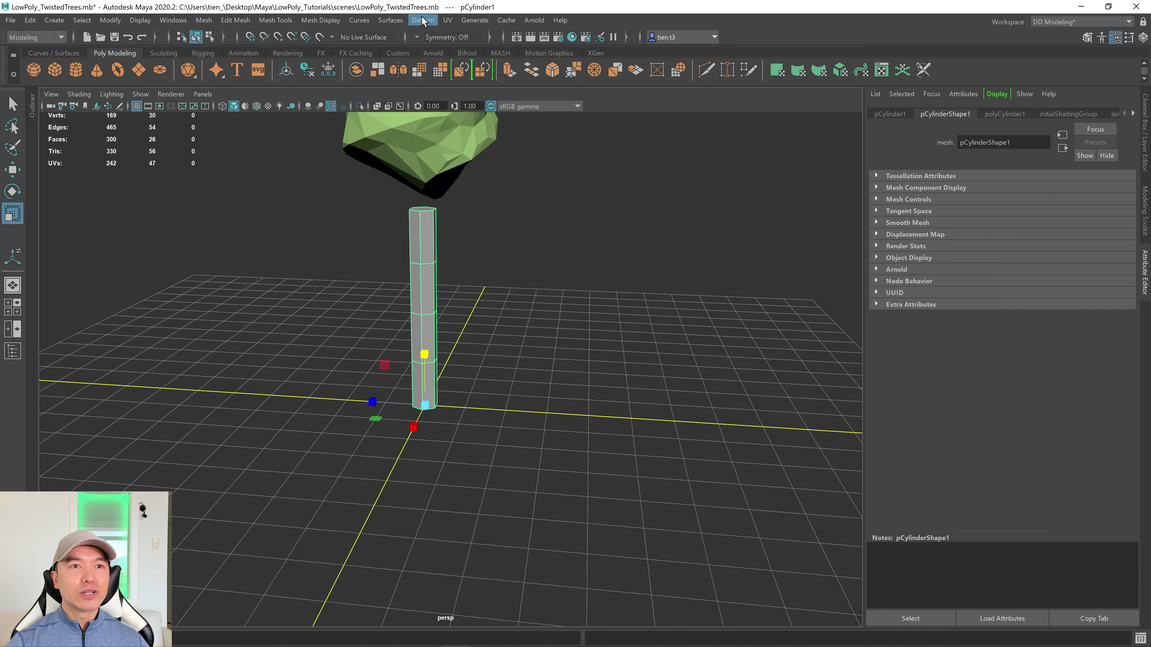
key(w)
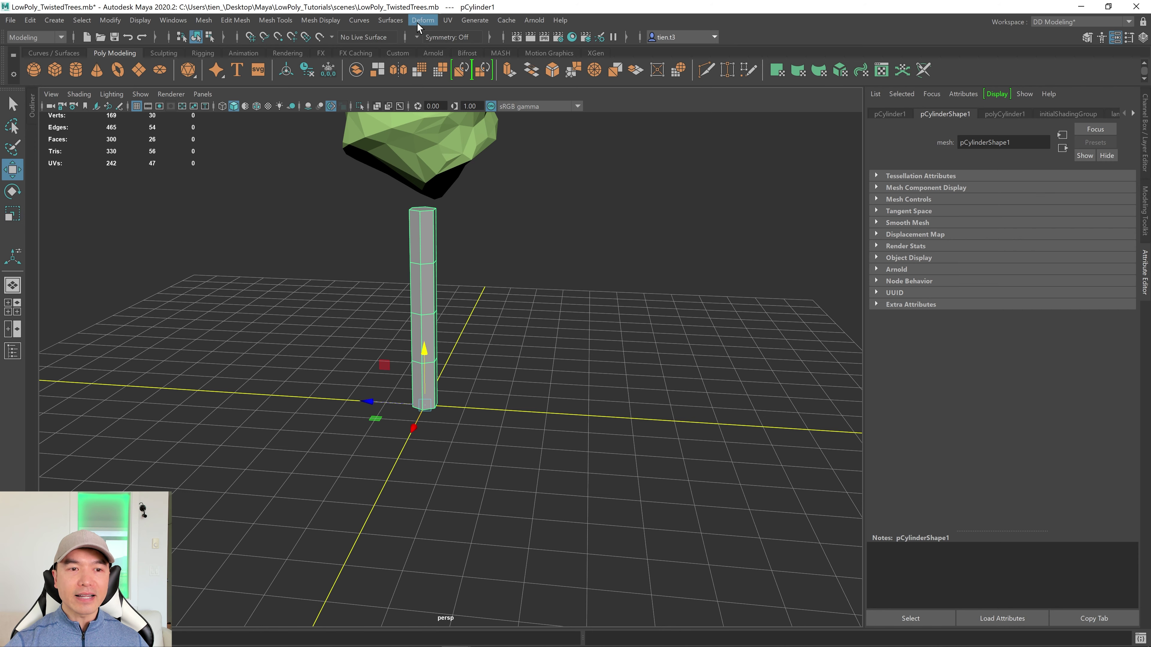
click(420, 21)
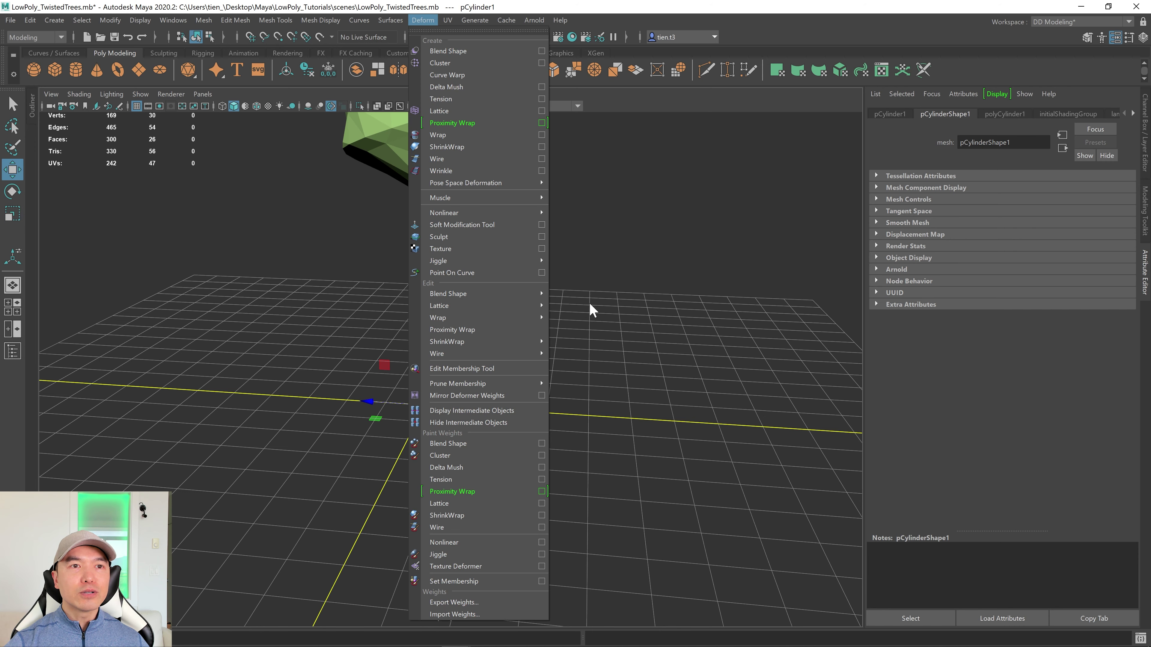
click(474, 231)
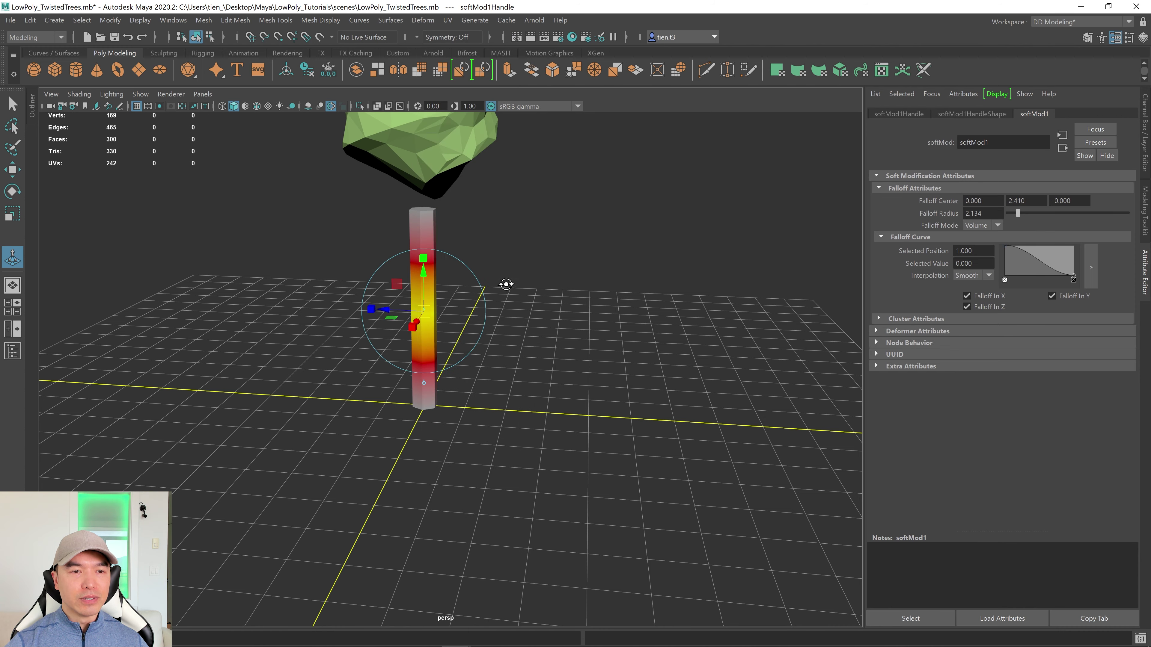
mouse_move(506, 283)
alt+mouse_down()
mouse_move(550, 284)
mouse_move(521, 285)
alt+mouse_up()
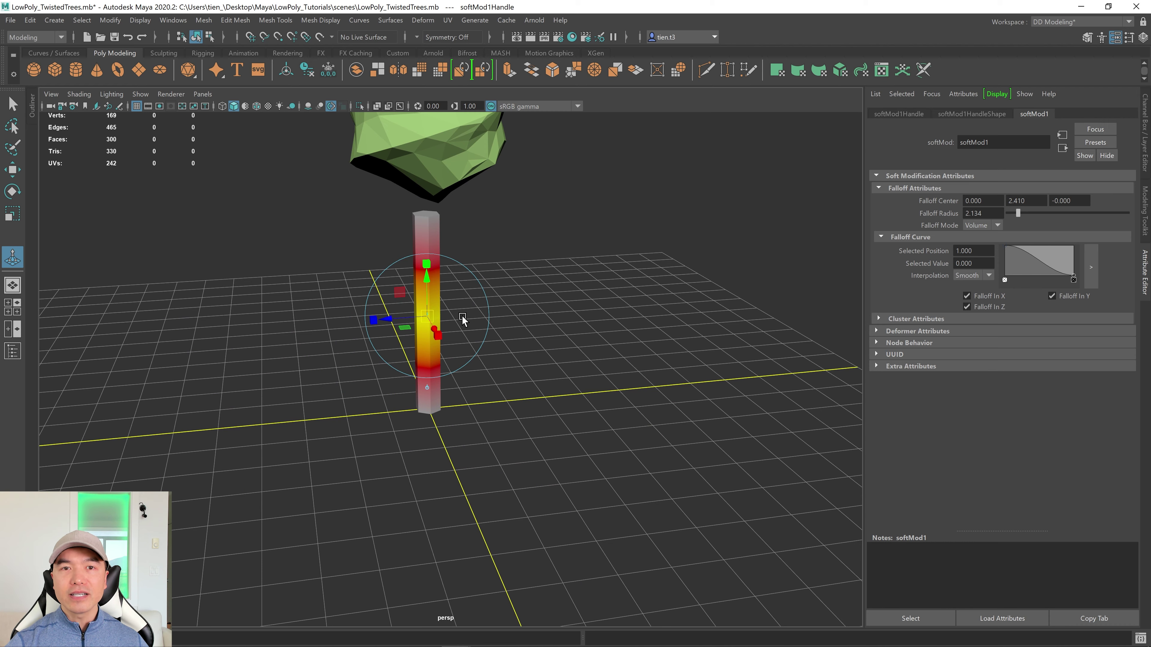
Enlarge the soft modification's falloff radius to about 2.32
key(b)
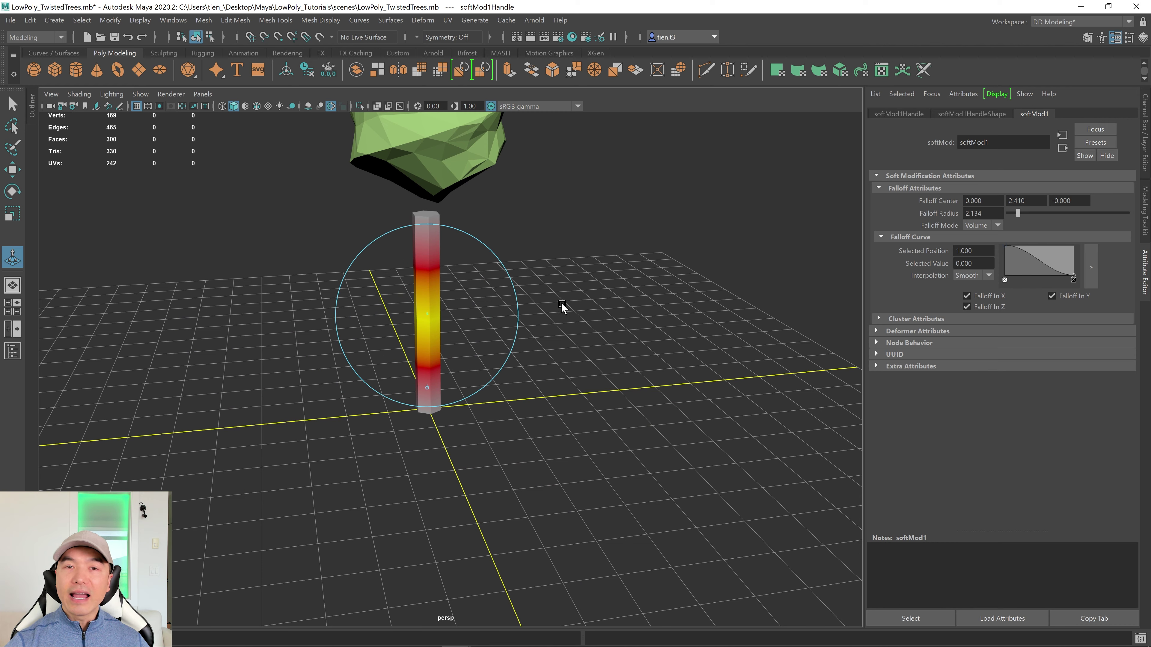
mouse_move(562, 303)
mouse_down()
mouse_move(576, 296)
mouse_move(544, 305)
mouse_move(569, 292)
mouse_up()
scroll(544, 294, up, 3)
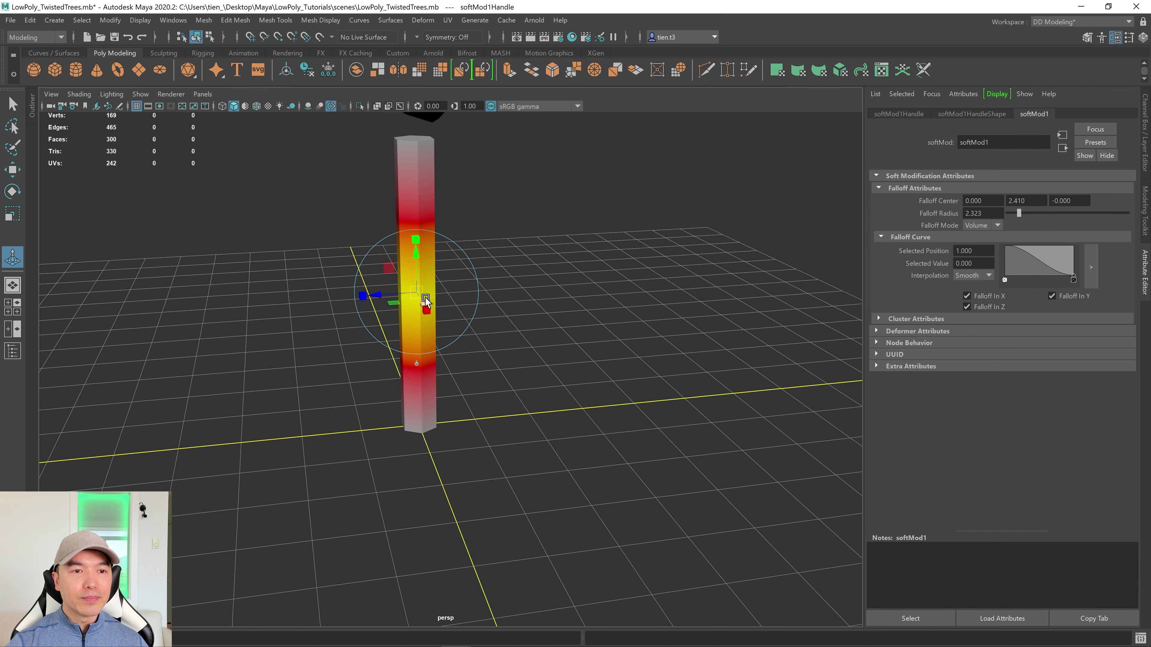
alt+drag(446, 293, 474, 307)
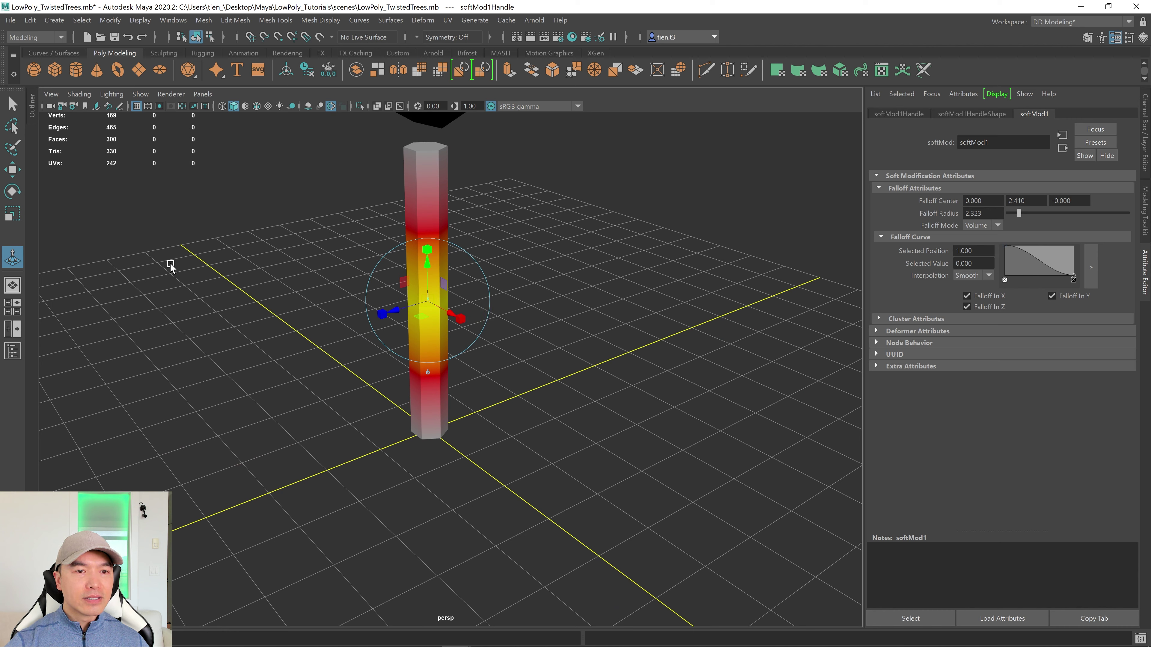
Scale the mid-trunk soft modification handle to make the middle of the trunk slimmer
click(464, 320)
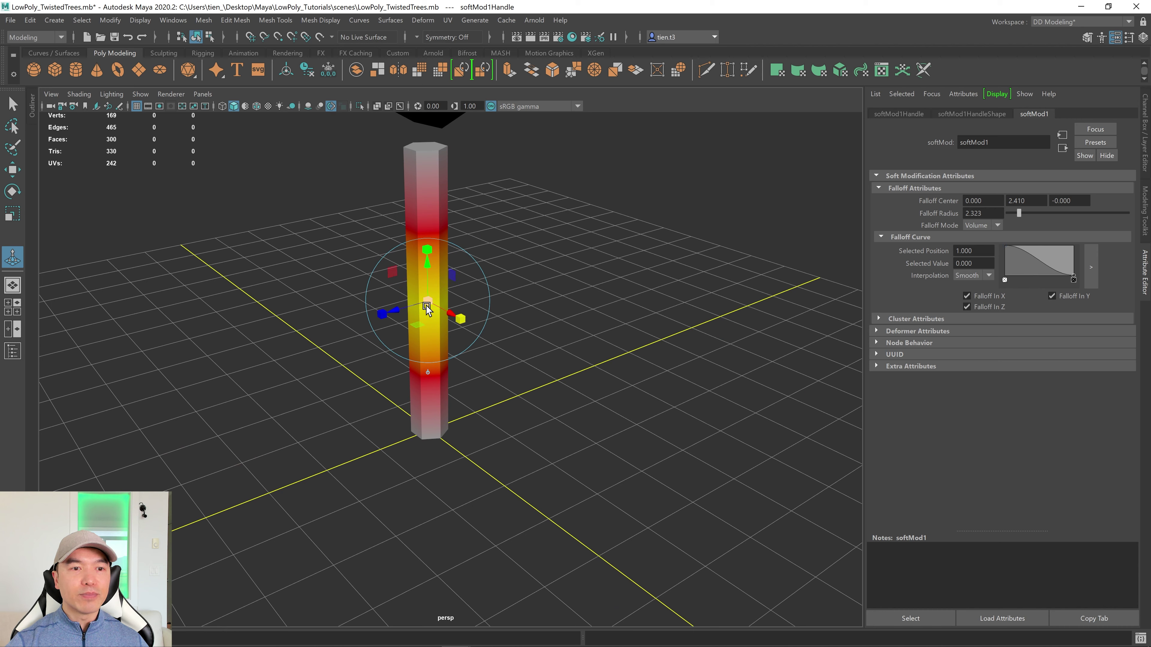
drag(420, 307, 419, 308)
alt+drag(424, 320, 420, 310)
drag(425, 249, 423, 228)
alt+drag(578, 304, 395, 285)
Add a second soft modification to the upper trunk with a falloff radius of about 1.249 and reshape that section
click(435, 273)
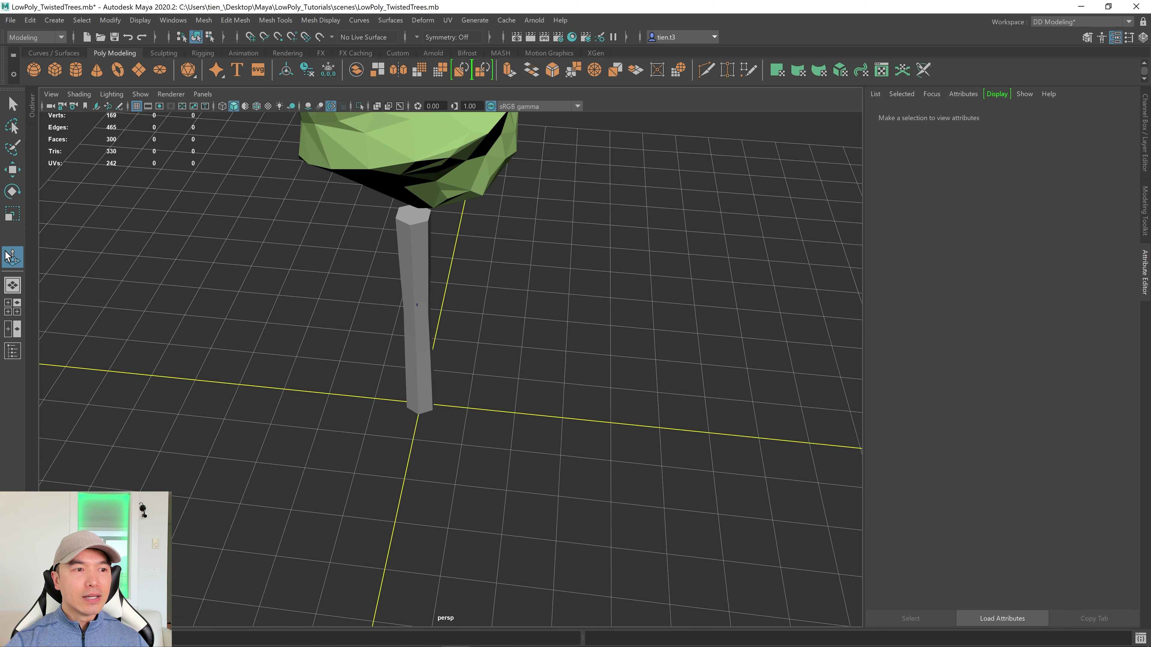
click(417, 303)
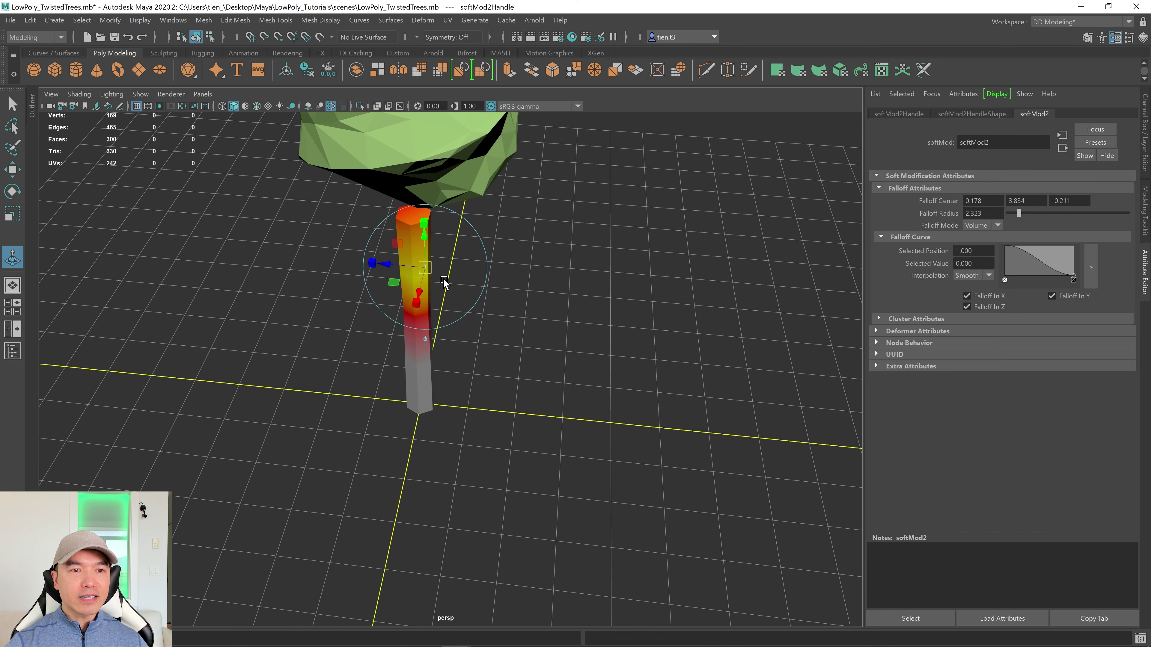
mouse_move(450, 283)
alt+mouse_down()
mouse_move(510, 271)
mouse_move(437, 286)
alt+mouse_up()
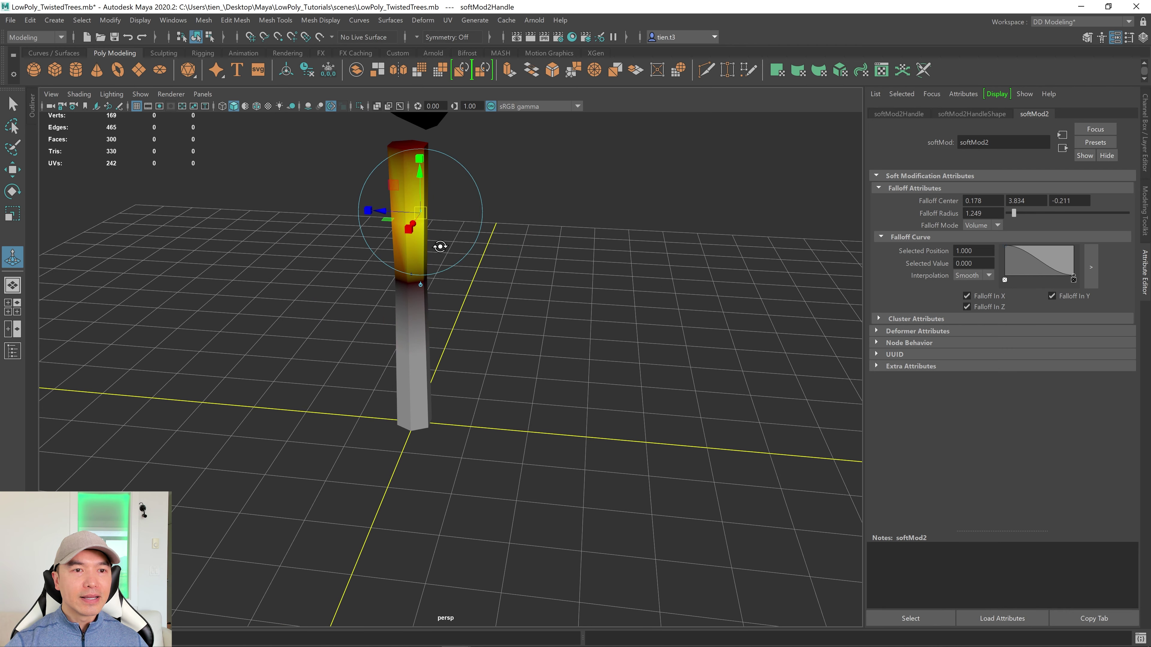
alt+drag(442, 246, 408, 250)
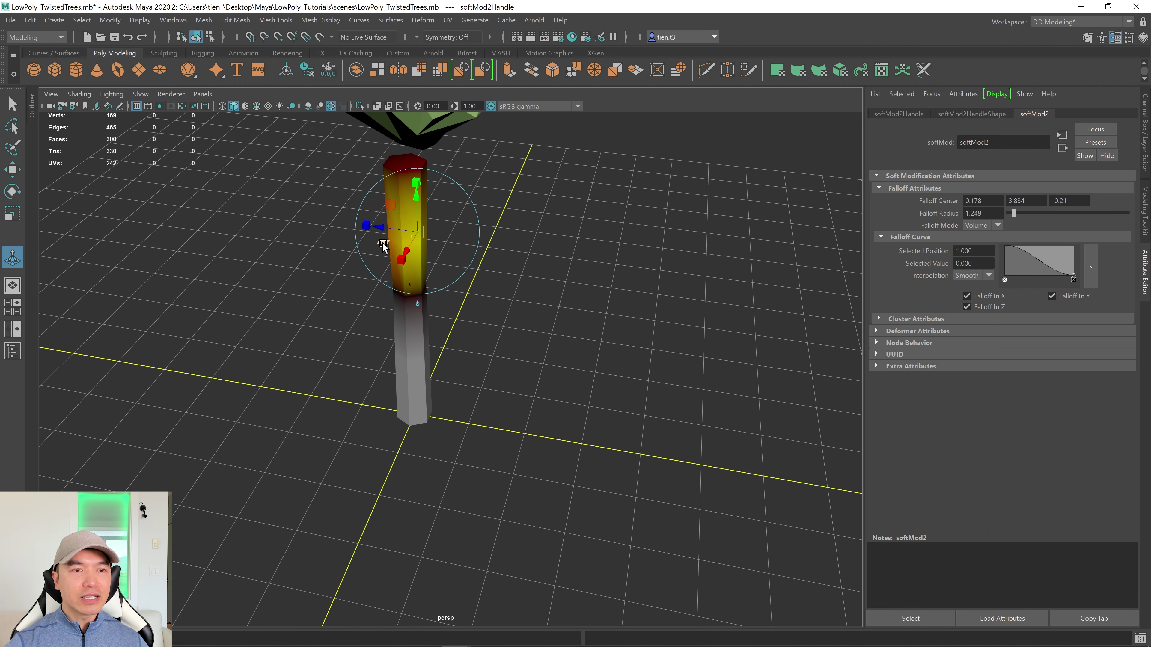
drag(382, 243, 403, 337)
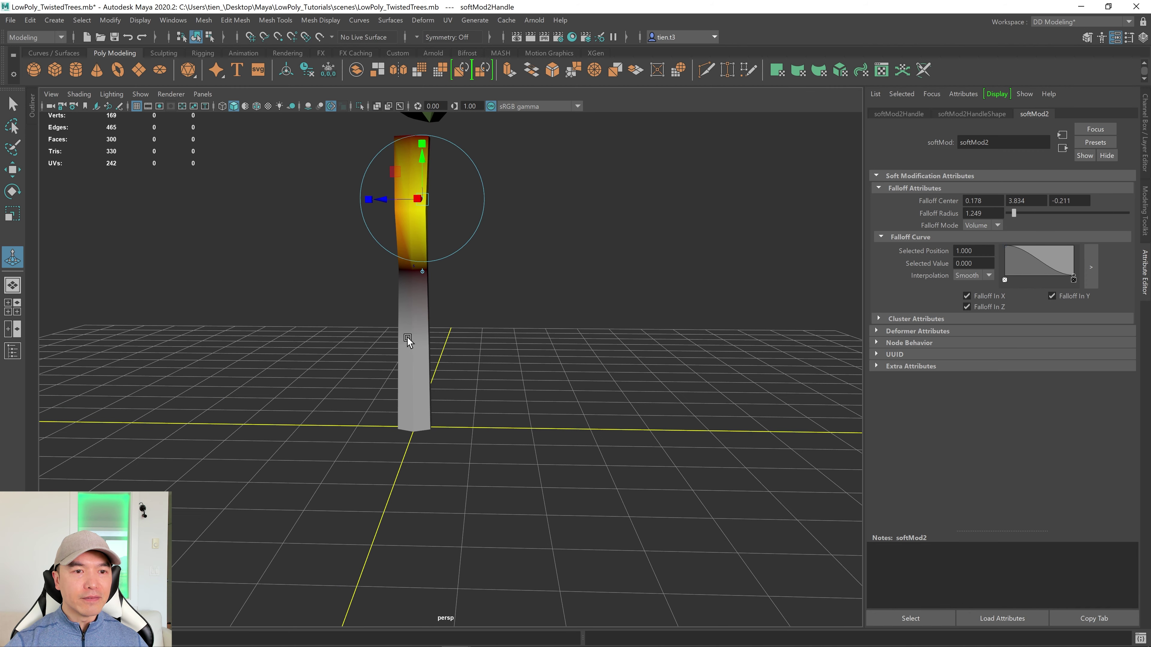
Add a third soft modification on the lower trunk and use it to vary the shape there
click(399, 341)
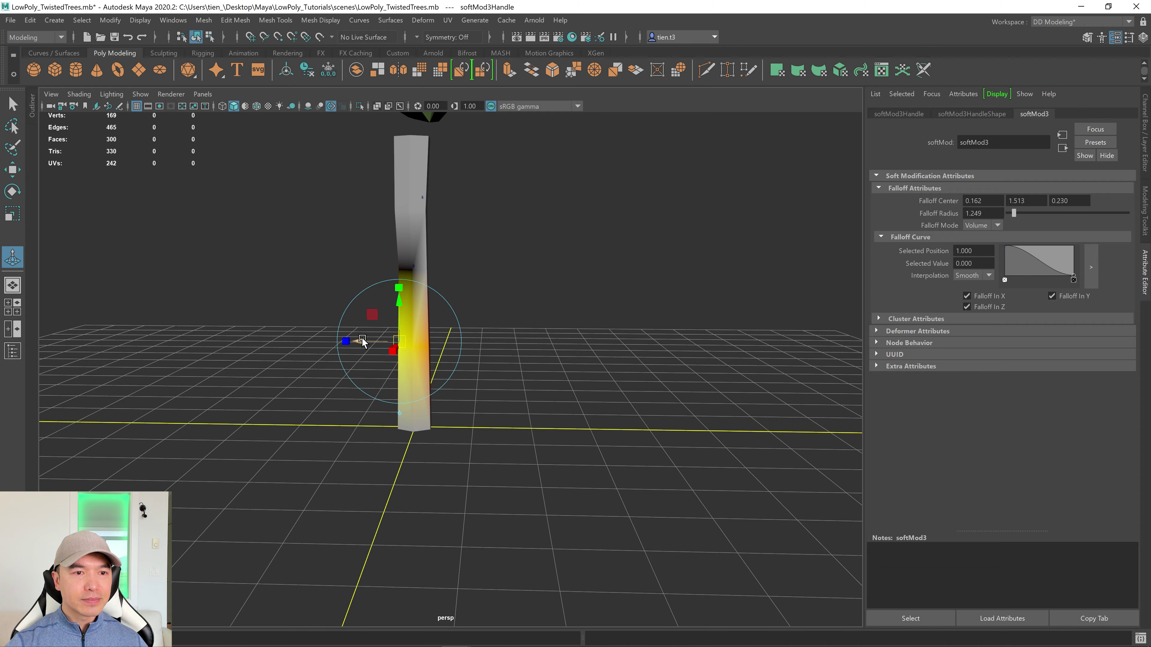
alt+drag(361, 342, 580, 352)
scroll(562, 347, down, 5)
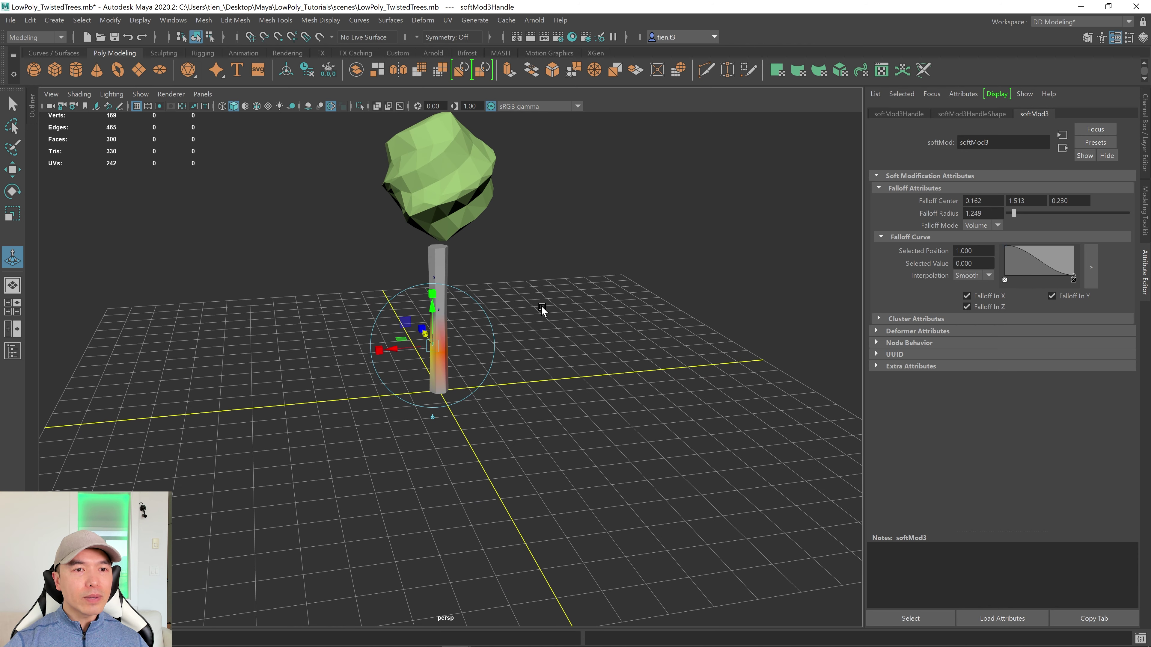
Delete the cap faces at both ends of the trunk cylinder
click(15, 105)
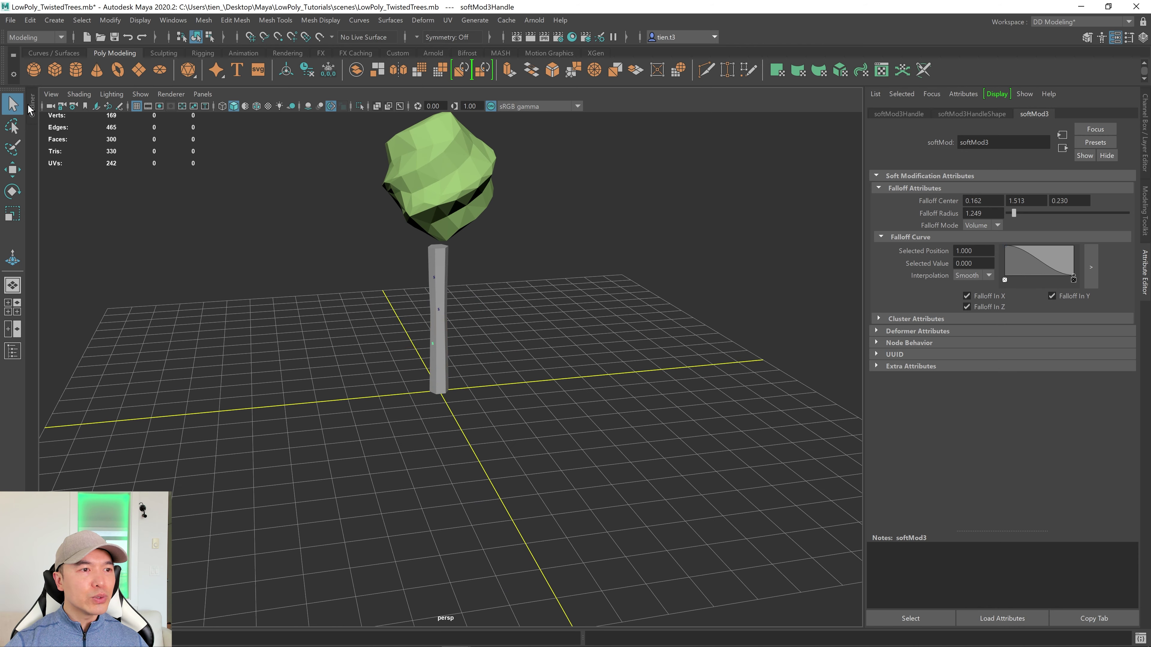
click(446, 267)
alt+drag(501, 288, 559, 344)
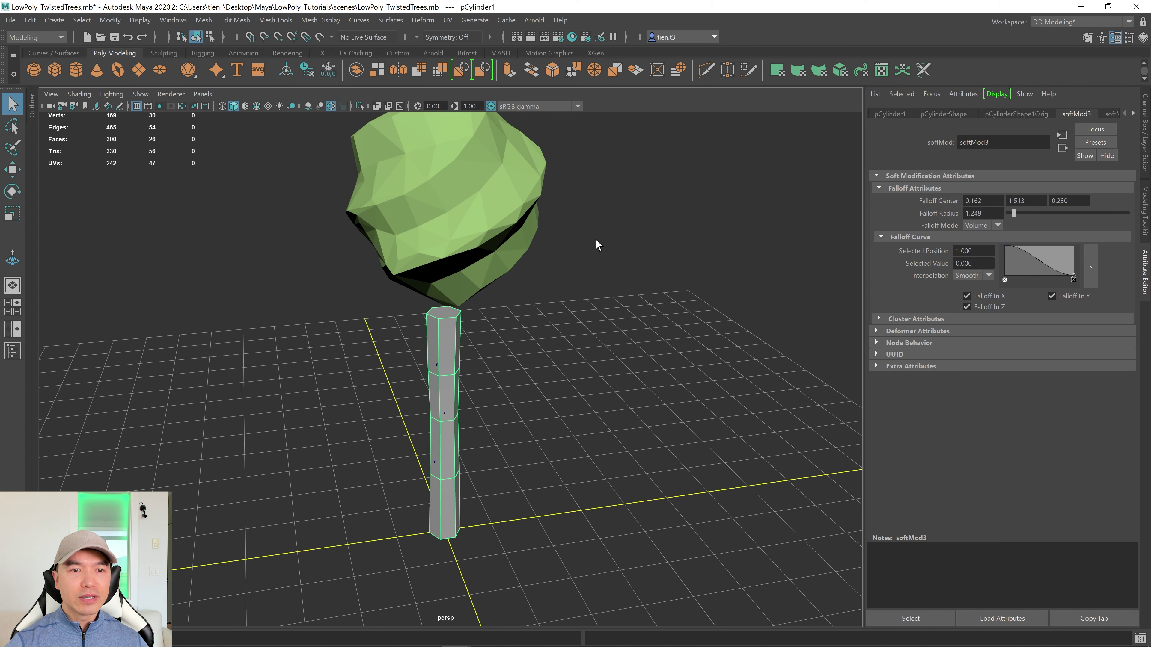
right_drag(602, 236, 599, 272)
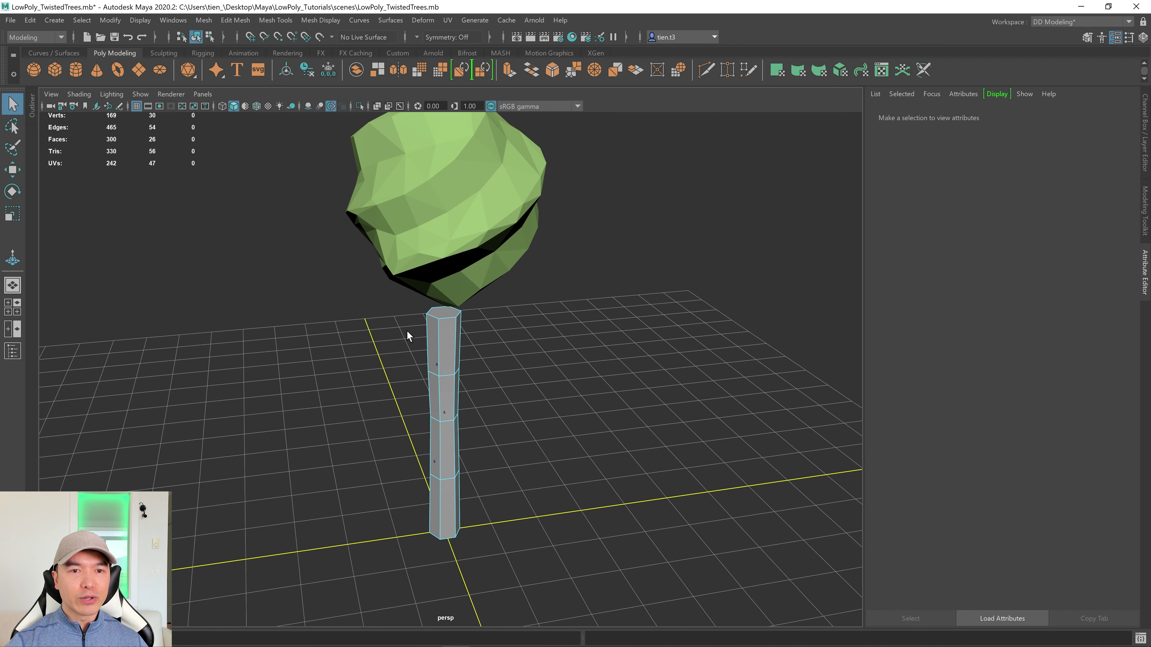
click(450, 314)
alt+drag(586, 465, 586, 417)
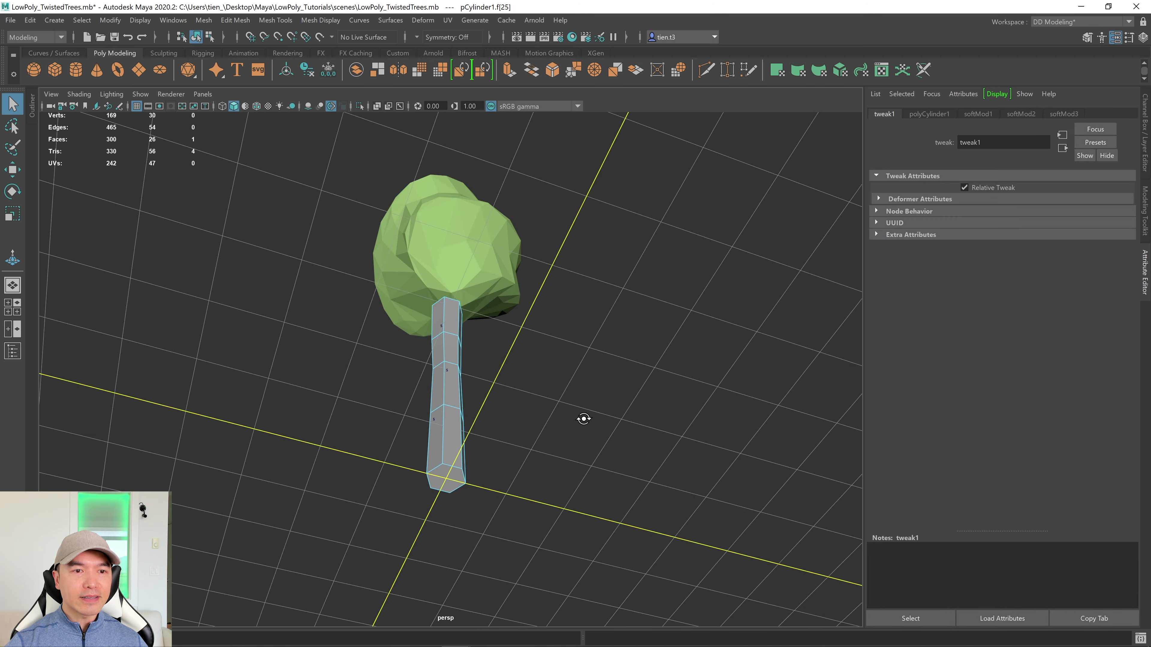
shift+click(449, 484)
alt+drag(450, 484, 618, 377)
scroll(588, 405, up, 3)
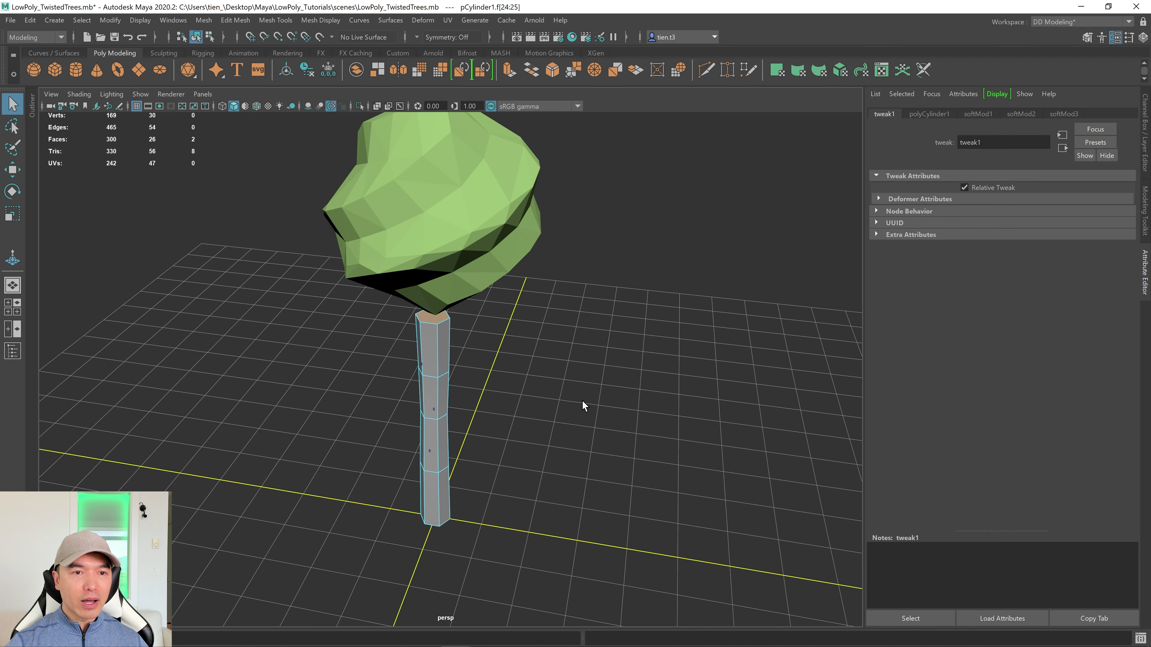
key(Delete)
scroll(578, 406, down, 3)
alt+drag(573, 410, 576, 408)
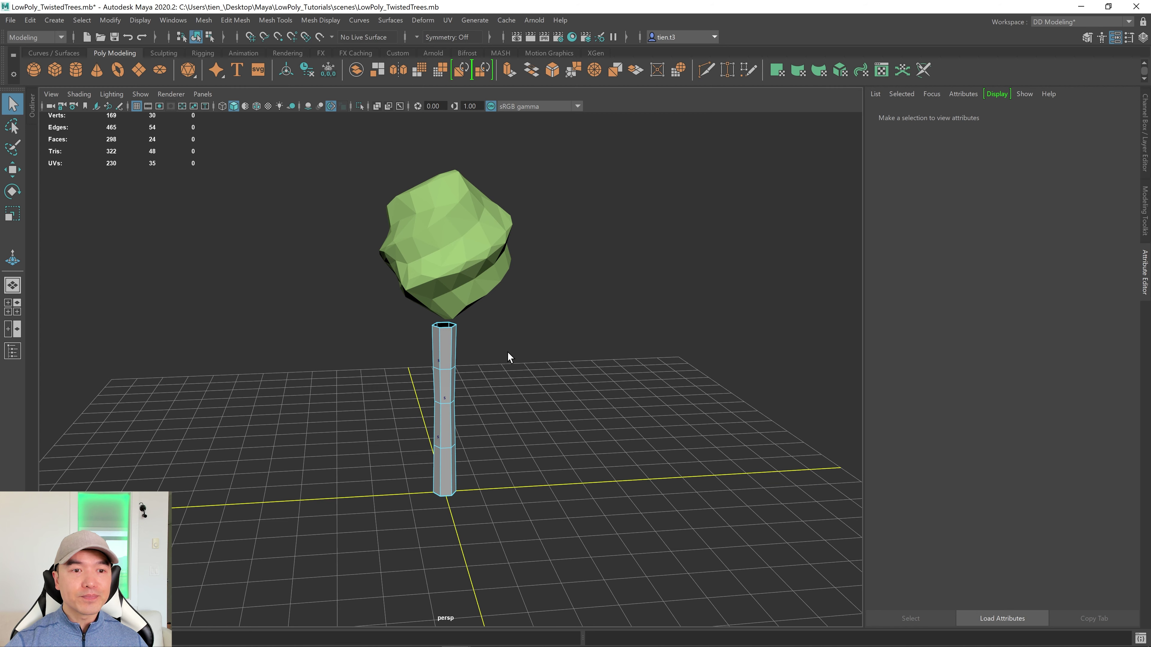
Return the trunk to object mode and delete its construction history to bake in the soft modifications
right_drag(444, 342, 508, 294)
click(480, 359)
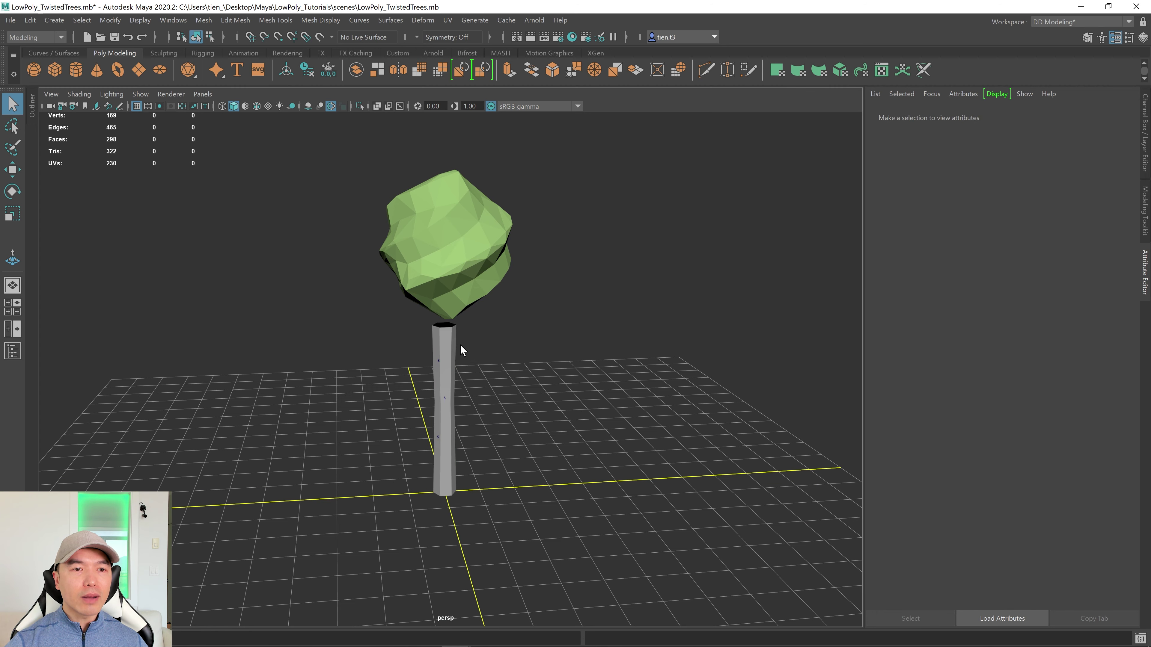
click(448, 343)
click(308, 70)
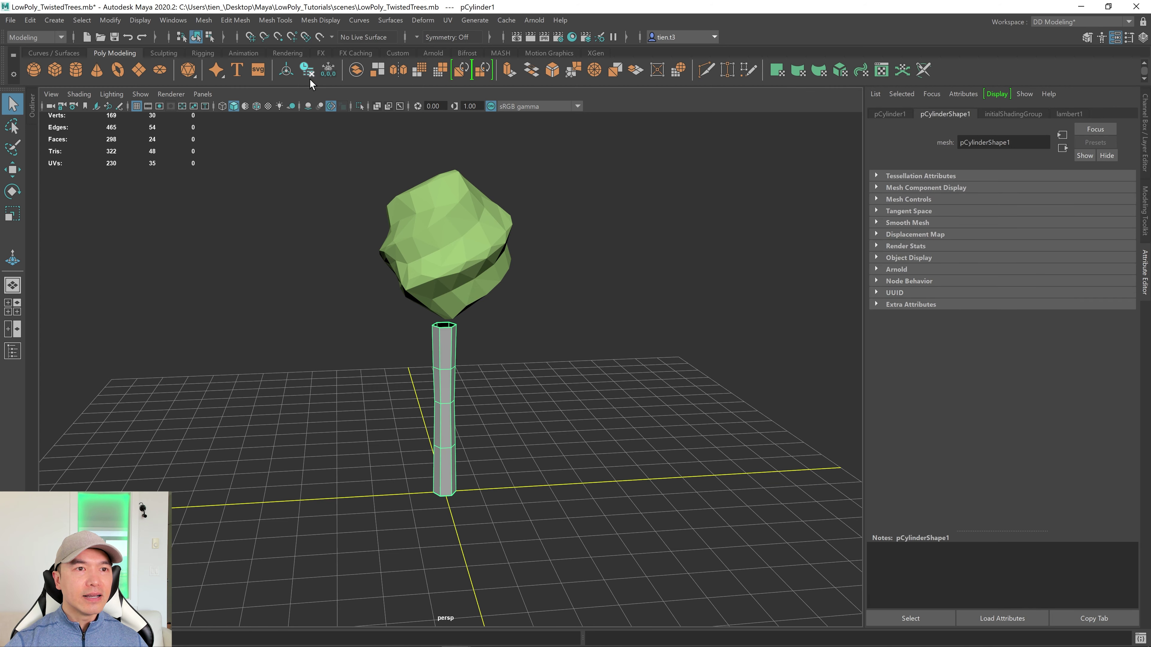
scroll(565, 303, down, 4)
alt+drag(505, 344, 504, 357)
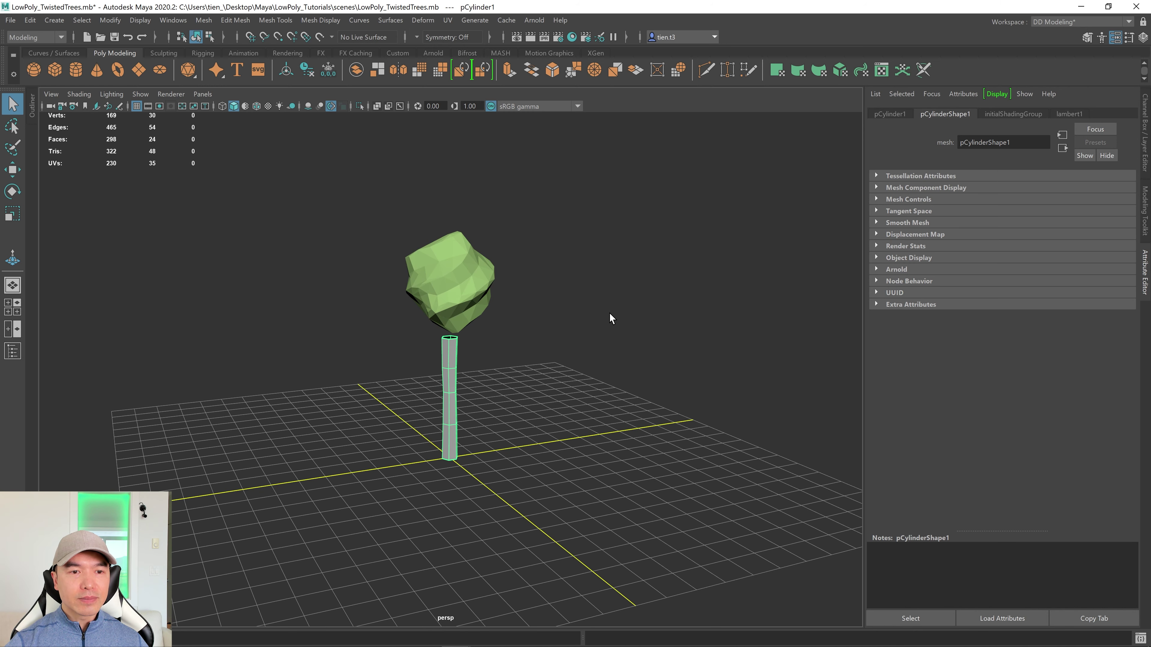
Assign a new Lambert material to the trunk and color it light orange-brown
right_drag(618, 296, 693, 608)
click(981, 243)
click(1109, 232)
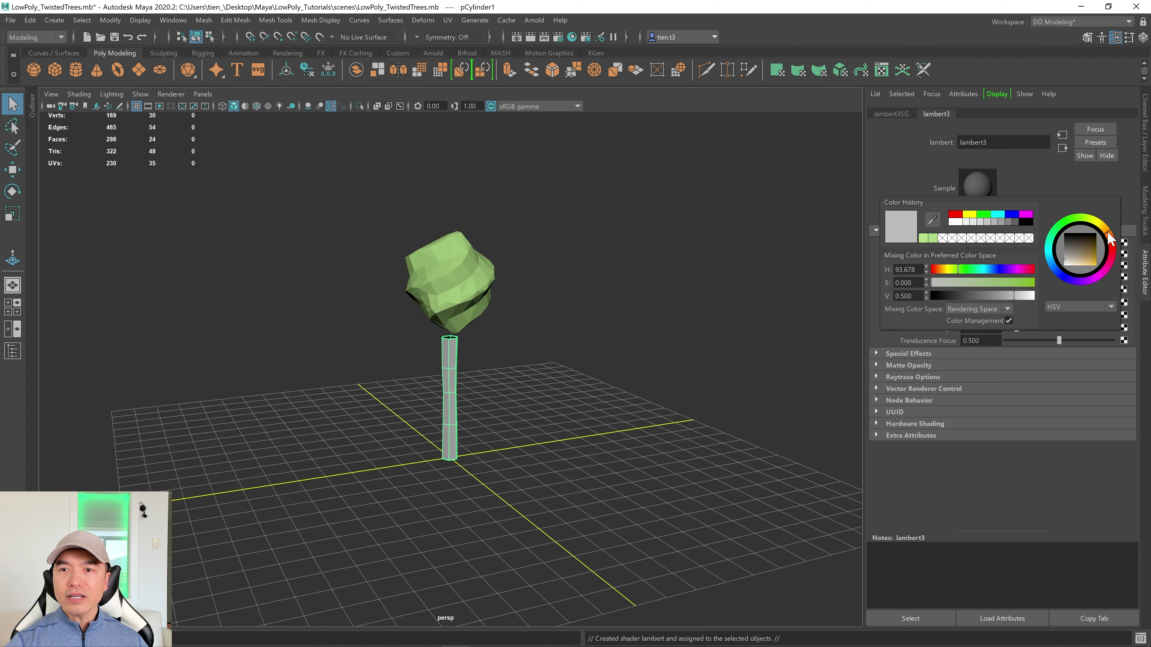
drag(1087, 263, 1088, 266)
click(715, 442)
alt+drag(714, 442, 562, 423)
Raise the saturation of the trunk material's color to about 0.875
click(440, 393)
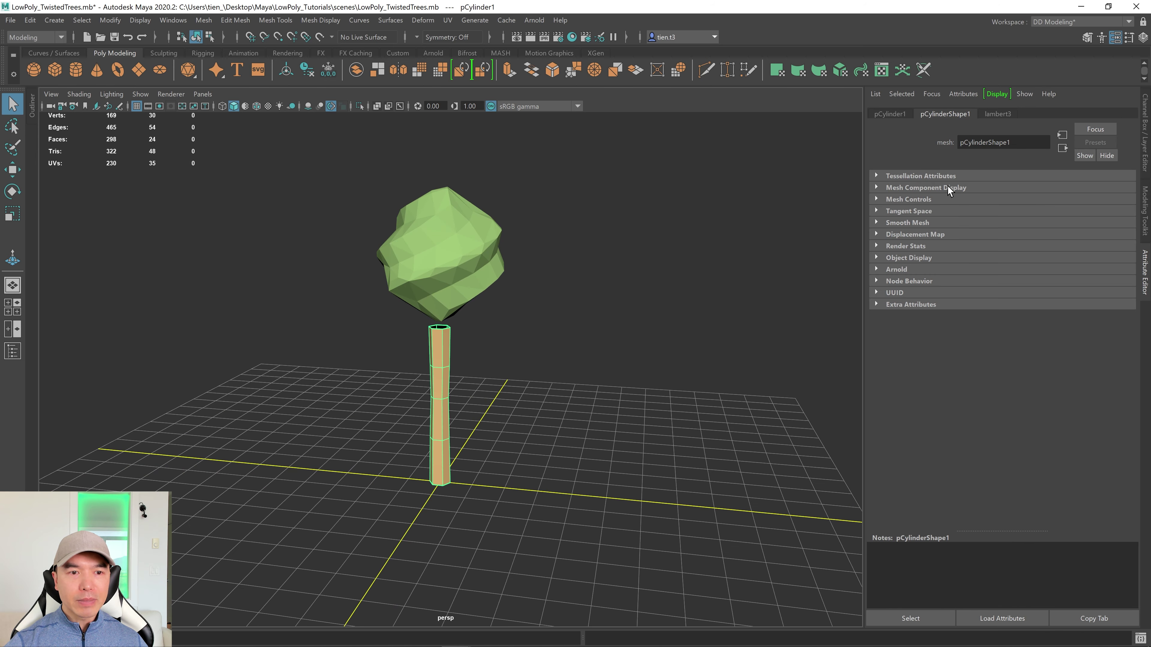
click(1000, 116)
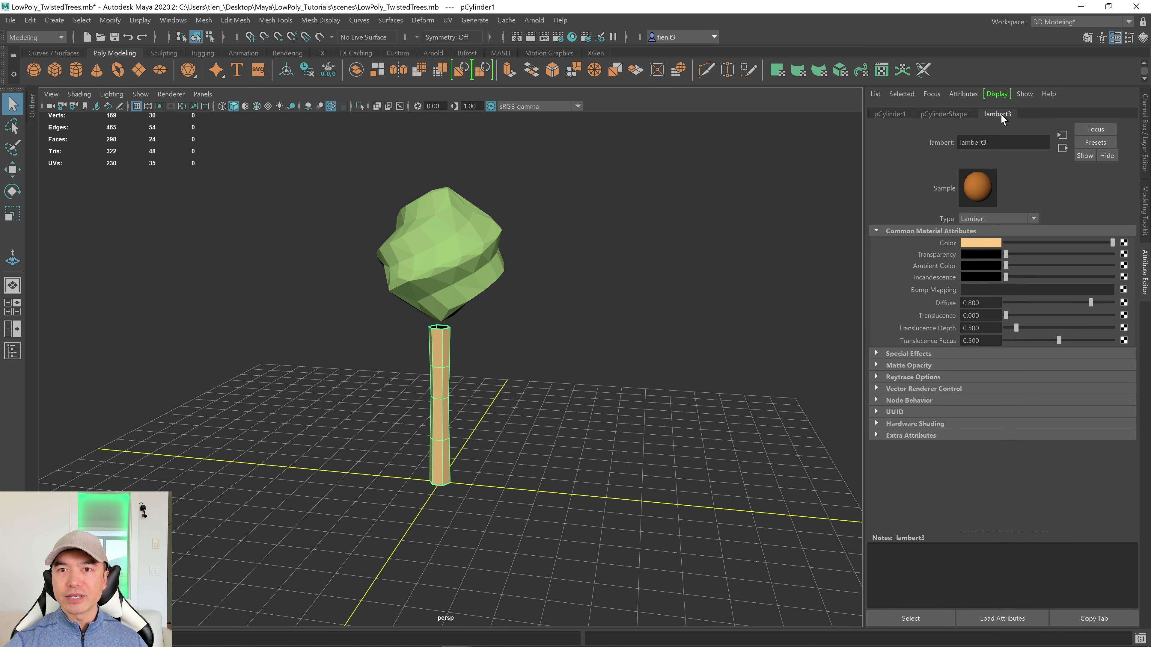
click(986, 244)
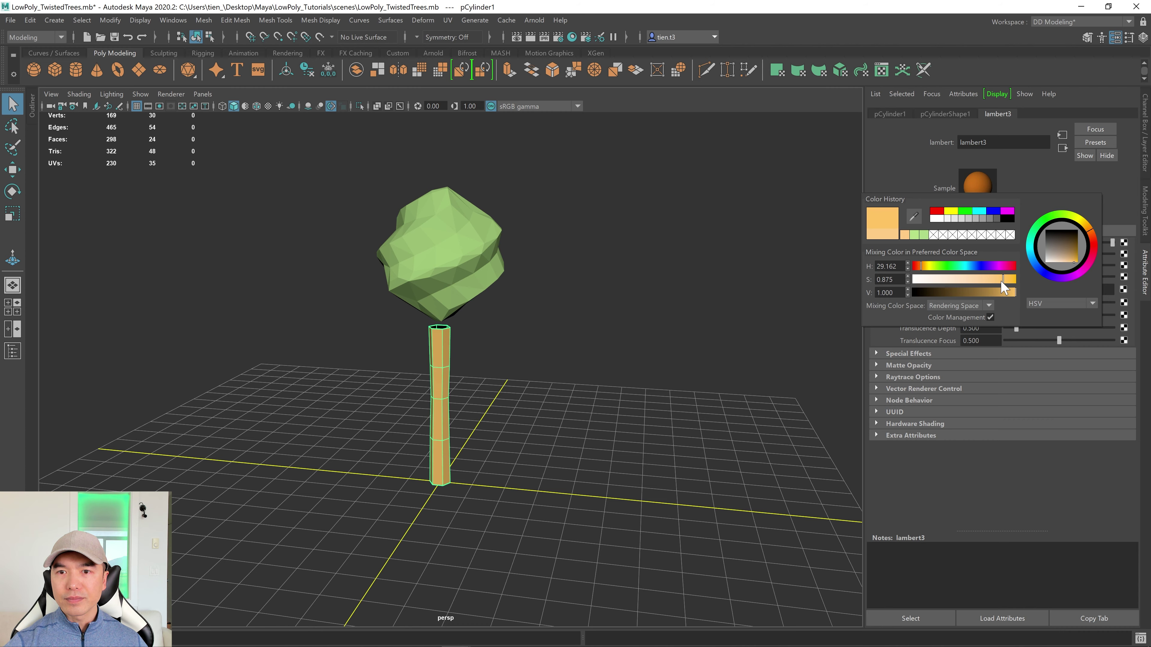
click(517, 392)
mouse_move(580, 372)
alt+mouse_down()
mouse_move(598, 358)
mouse_move(575, 372)
alt+mouse_up()
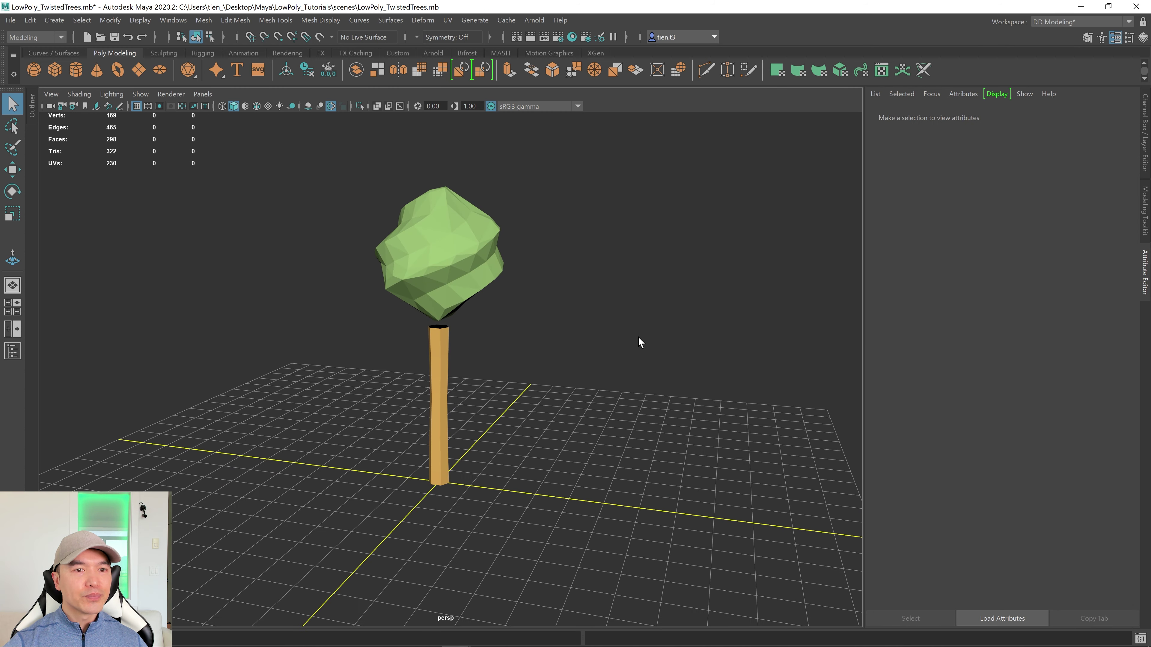
Scale the foliage slightly larger and lower it onto the top of the trunk
alt+drag(639, 337, 555, 312)
click(428, 253)
alt+drag(430, 252, 462, 265)
key(r)
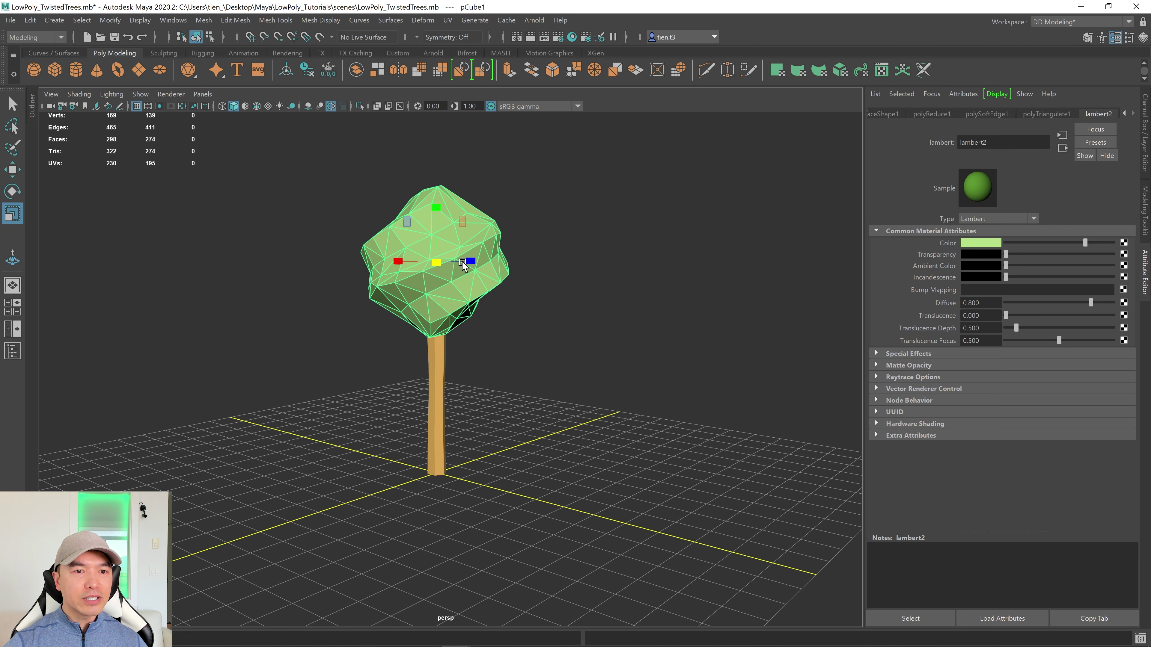
alt+drag(479, 368, 453, 321)
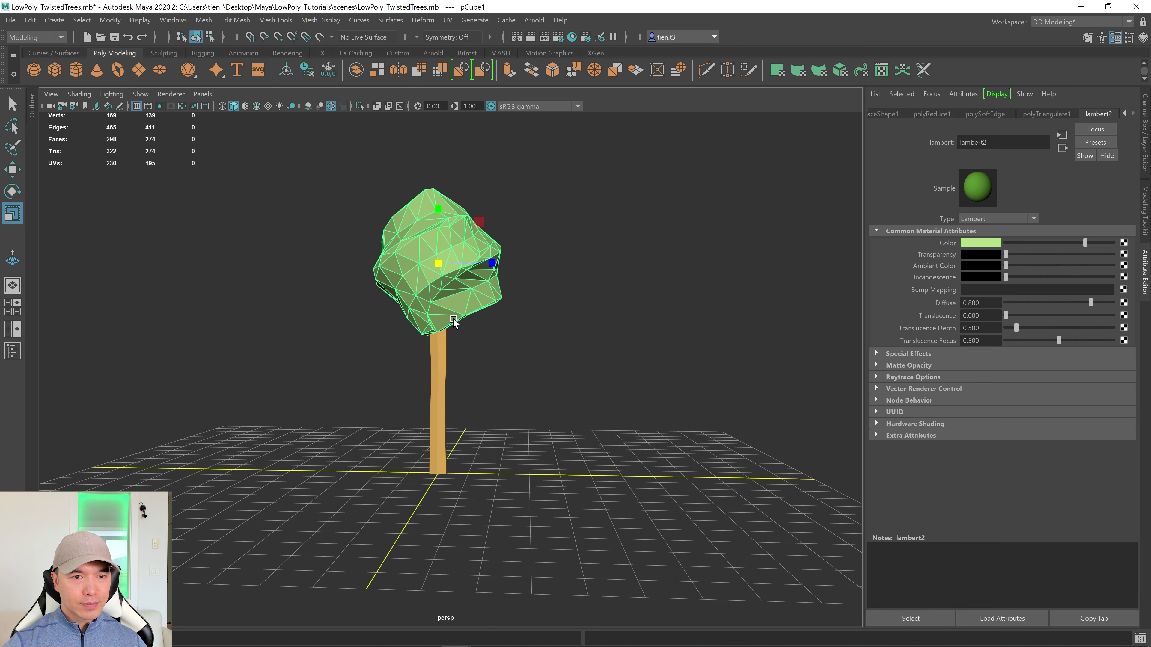
drag(438, 265, 442, 265)
key(w)
drag(436, 206, 436, 221)
Scale the trunk uniformly thinner, then stretch it vertically to reach up into the foliage
alt+drag(570, 399, 528, 391)
click(464, 408)
key(r)
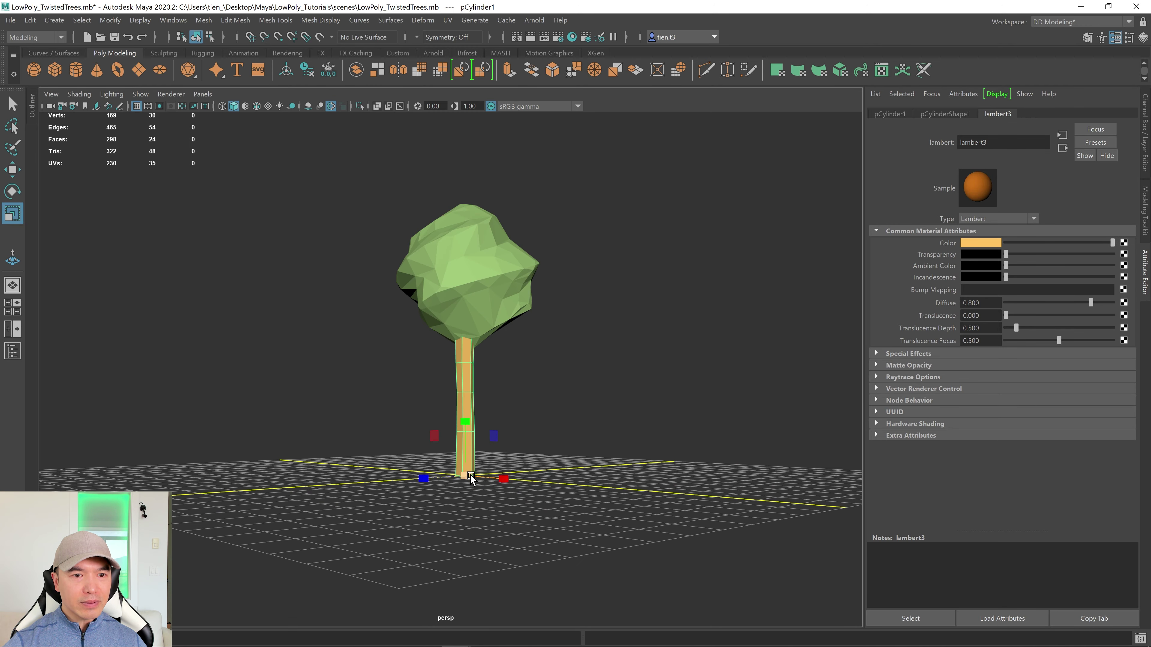
drag(470, 477, 456, 481)
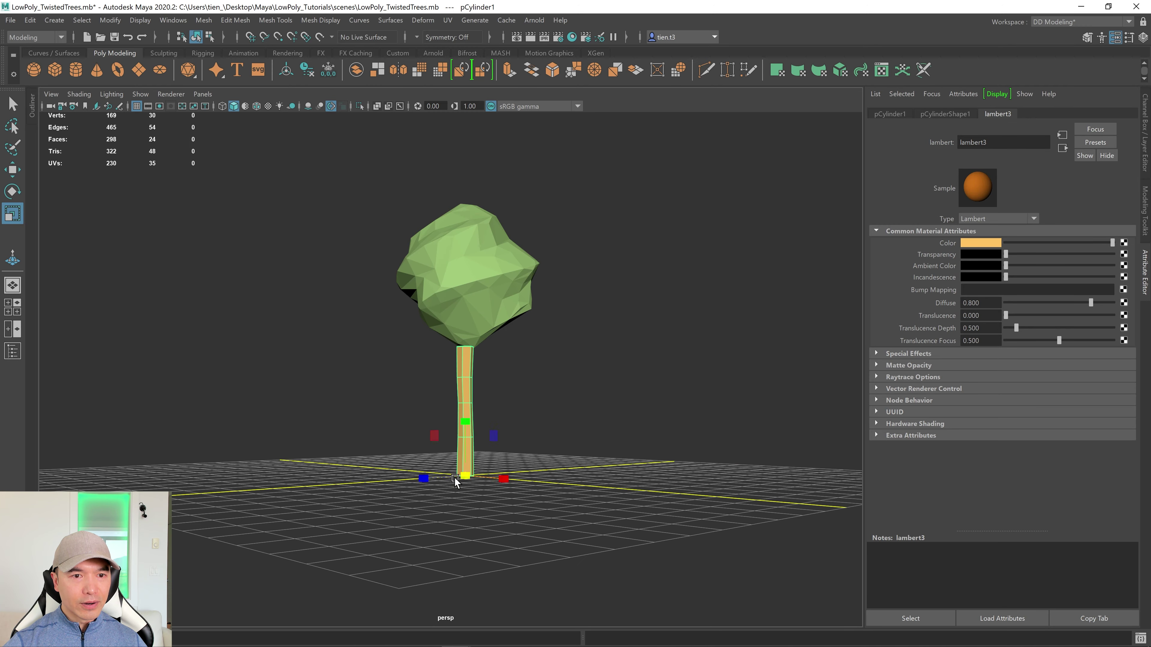
drag(467, 421, 465, 406)
click(584, 401)
Duplicate the whole tree twice and place one copy on each side of the original along the Z axis
alt+drag(627, 401, 594, 391)
alt+drag(553, 334, 381, 311)
drag(272, 190, 667, 533)
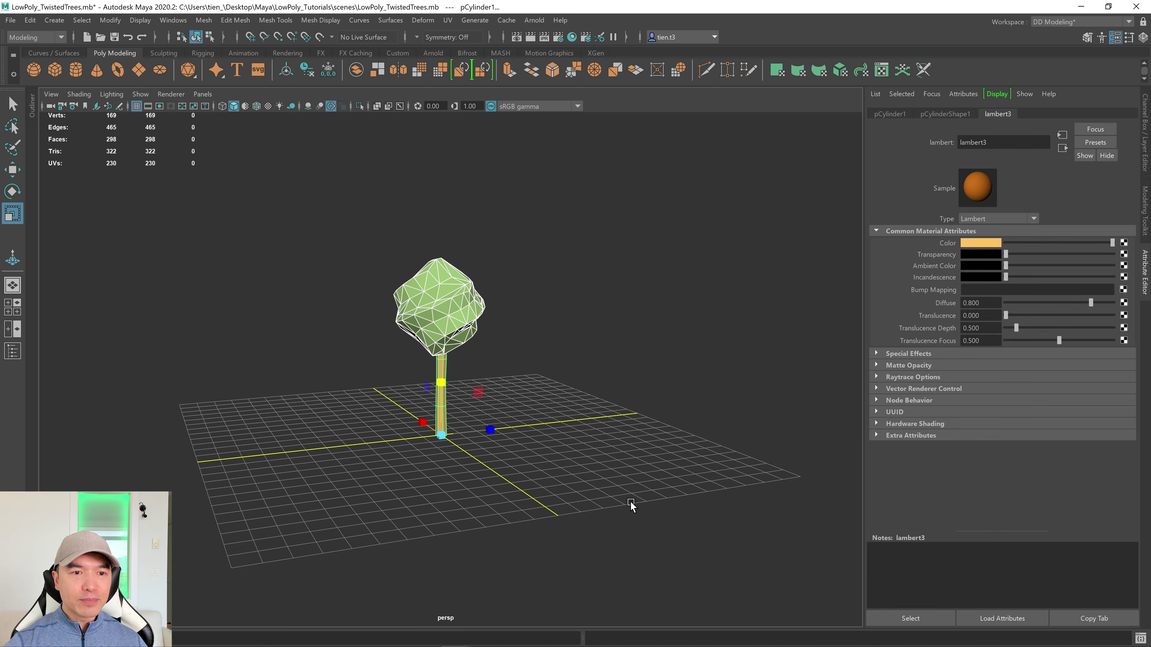
key(w)
alt+drag(581, 460, 573, 457)
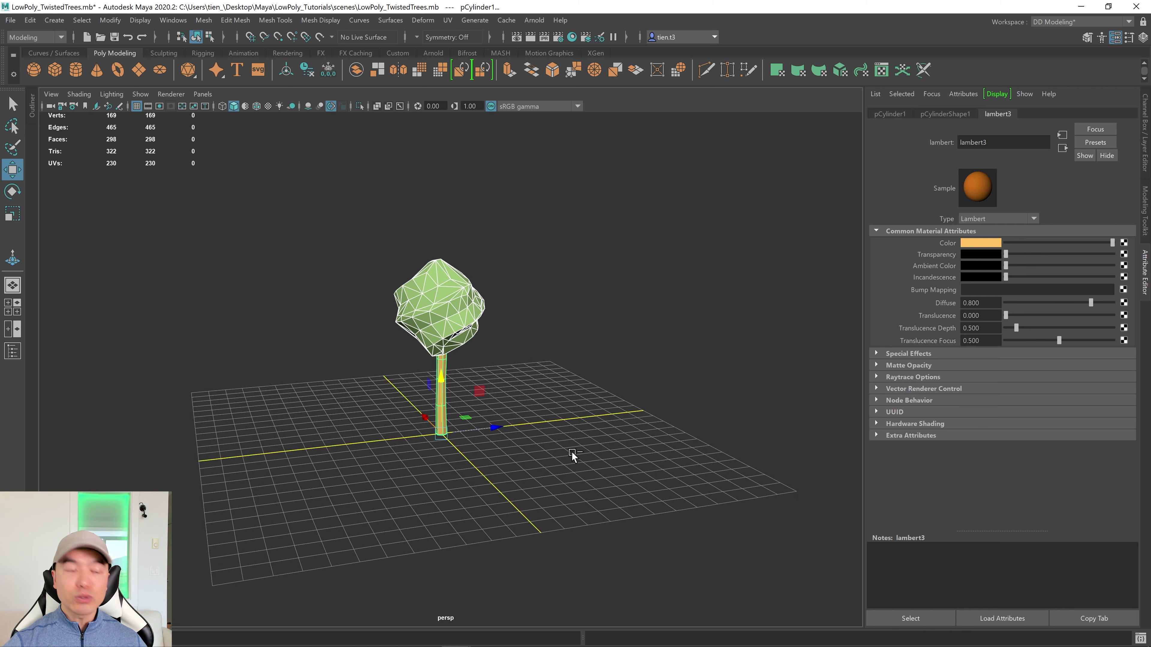
key(ctrl+d)
drag(496, 423, 310, 436)
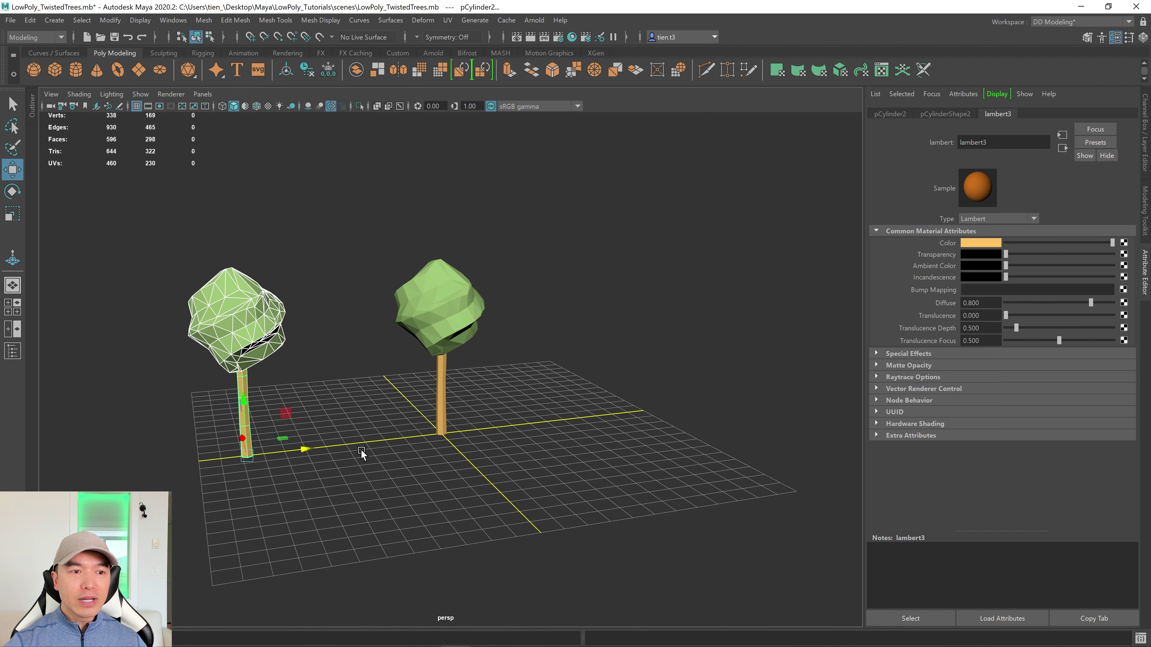
key(ctrl+d)
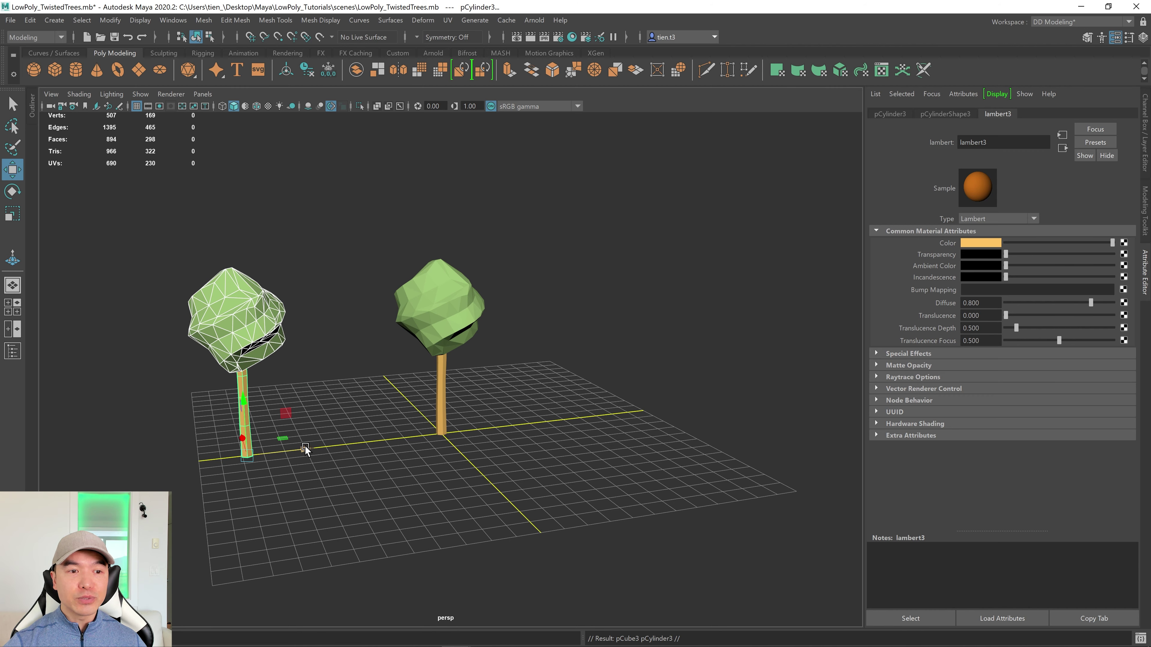
drag(305, 447, 655, 398)
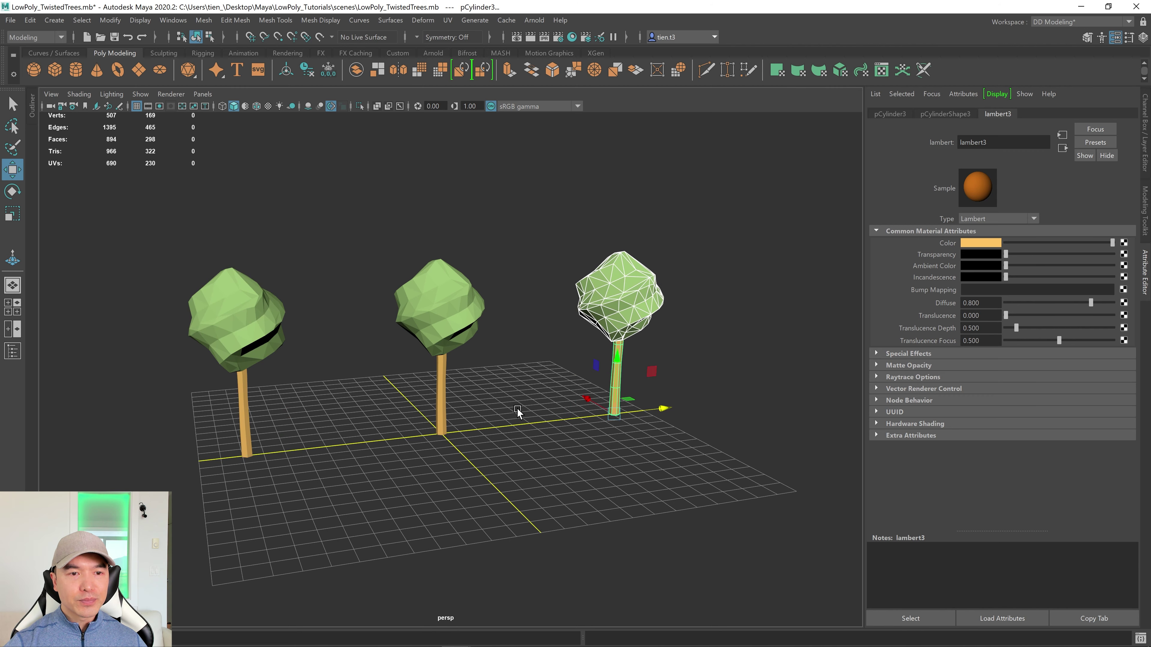
Reshape the foliage of the first tree copy into a flatter, wider, tilted crown and reposition it over its trunk
alt+drag(517, 408, 431, 384)
click(304, 263)
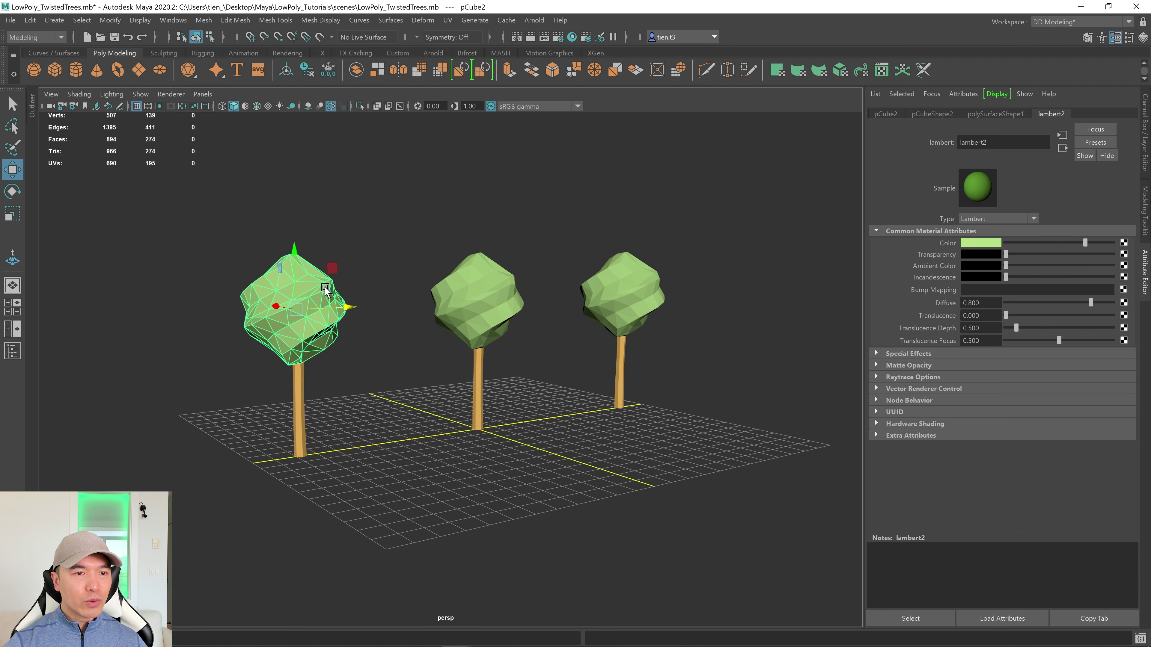
alt+drag(325, 290, 340, 284)
key(r)
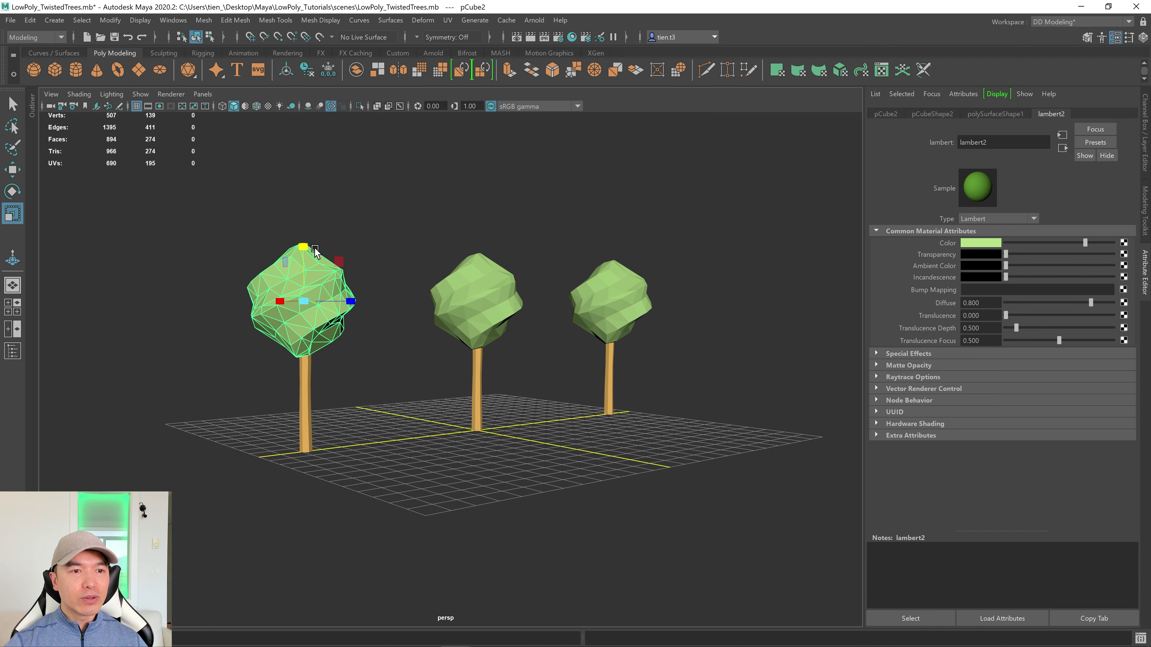
drag(302, 247, 303, 255)
drag(300, 266, 299, 266)
alt+drag(313, 307, 338, 322)
key(e)
key(w)
drag(310, 261, 348, 357)
click(579, 384)
alt+drag(579, 383, 467, 403)
key(r)
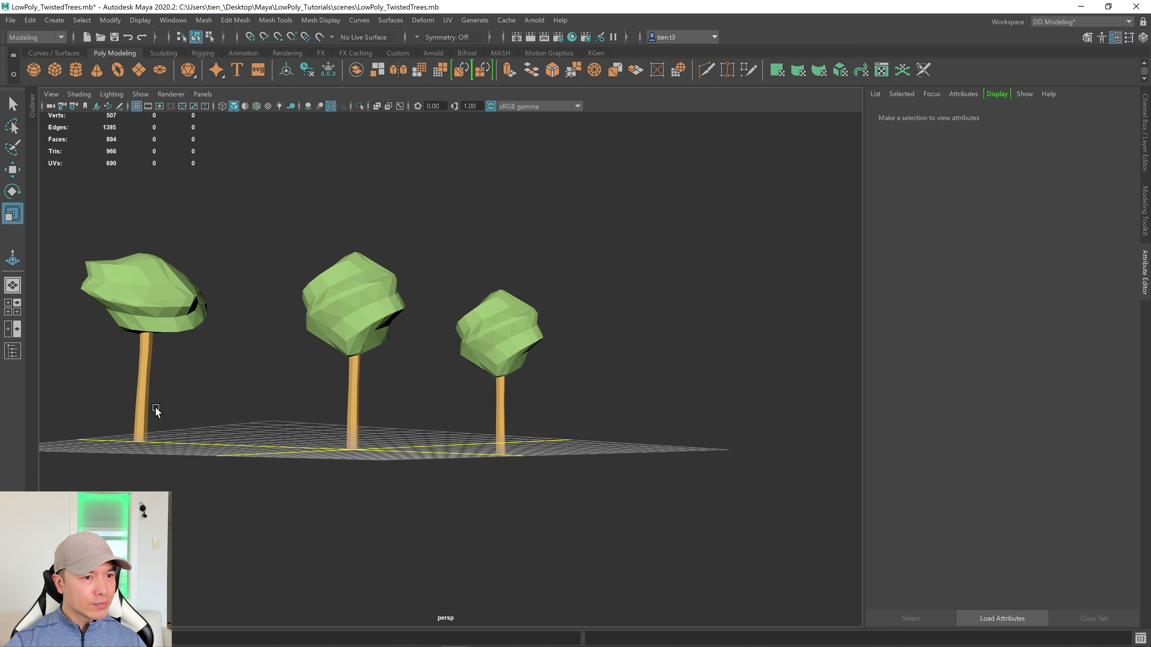
click(143, 438)
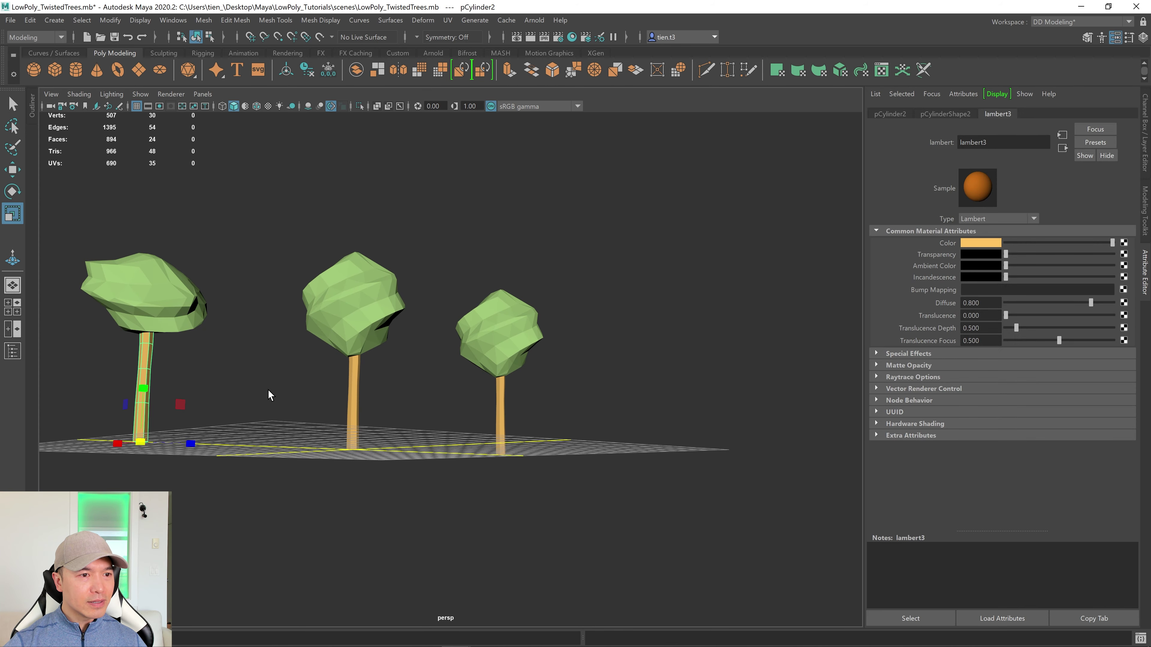
alt+drag(282, 373, 258, 393)
click(465, 426)
Stretch the foliage of the second tree copy vertically into a tall, narrow crown and raise it above its trunk
alt+middle_drag(465, 426, 351, 440)
alt+drag(351, 440, 363, 431)
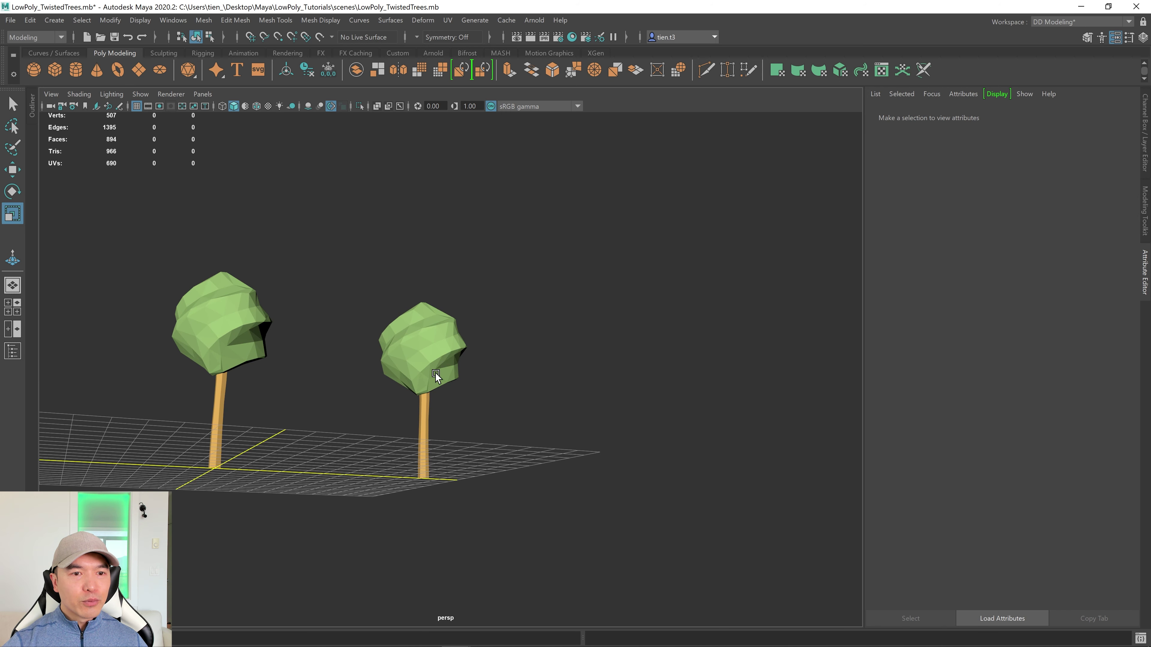
click(439, 346)
drag(423, 299, 424, 250)
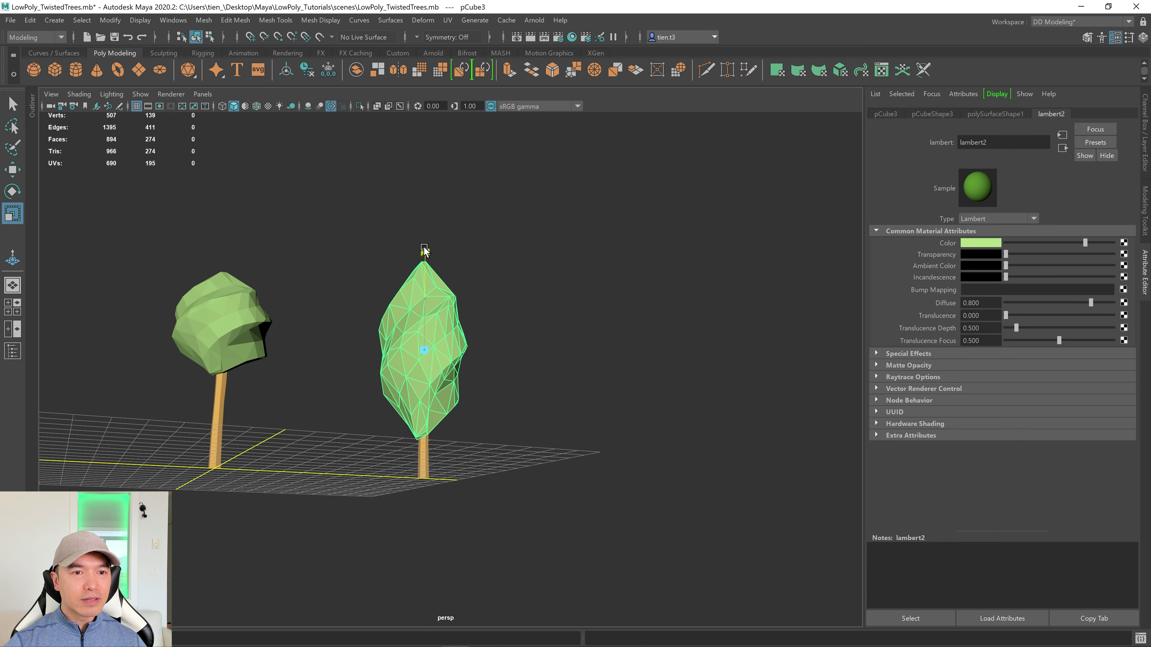
alt+drag(419, 347, 440, 333)
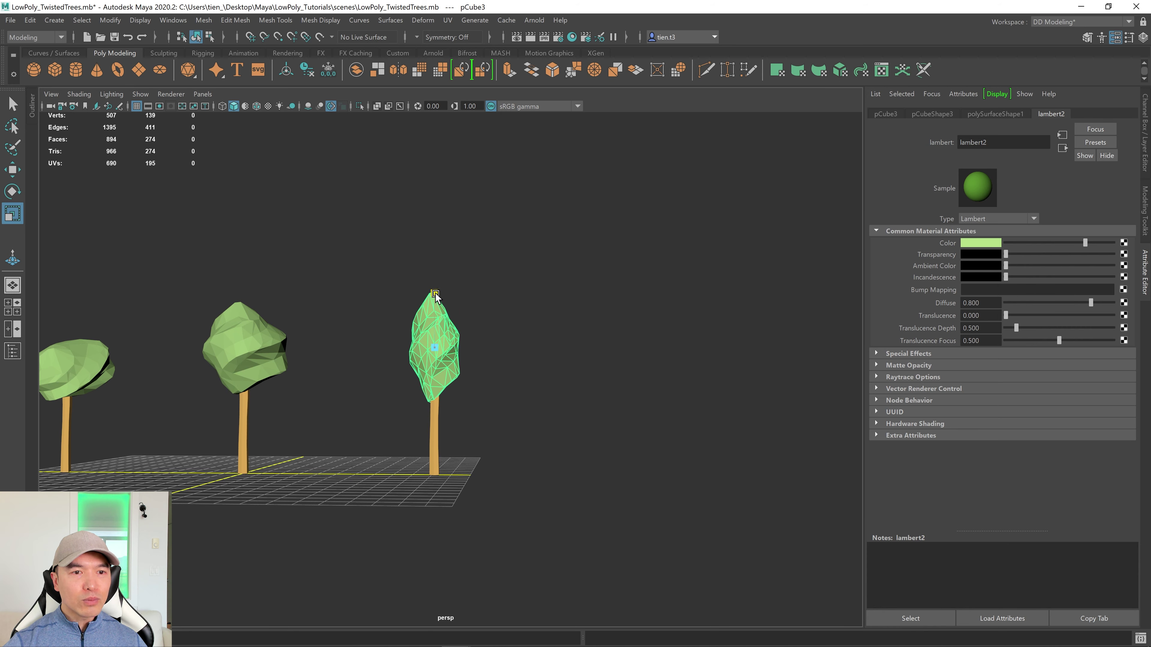
drag(436, 294, 430, 268)
key(w)
Scale the second copy's trunk vertically until its top meets the underside of the tall foliage
drag(467, 424, 410, 486)
key(r)
alt+drag(521, 476, 519, 480)
alt+right_drag(519, 479, 545, 449)
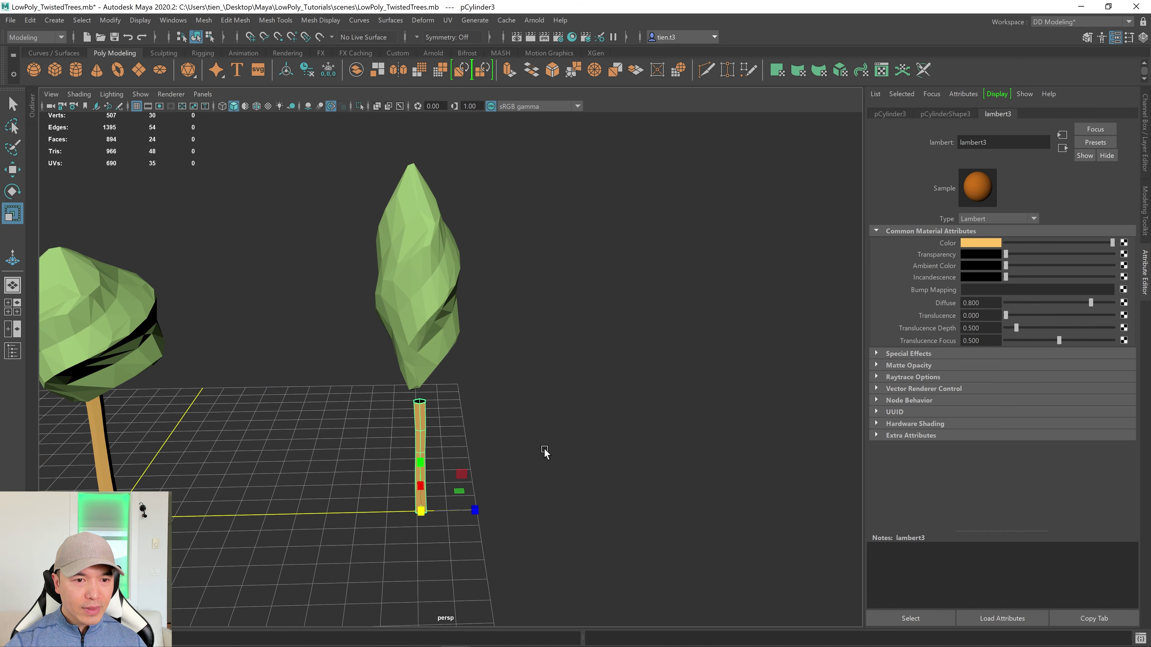
drag(420, 462, 524, 412)
alt+right_drag(524, 412, 480, 451)
mouse_move(481, 452)
alt+mouse_down()
mouse_move(416, 458)
mouse_move(459, 450)
alt+mouse_up()
alt+right_drag(460, 450, 507, 427)
alt+drag(506, 427, 399, 480)
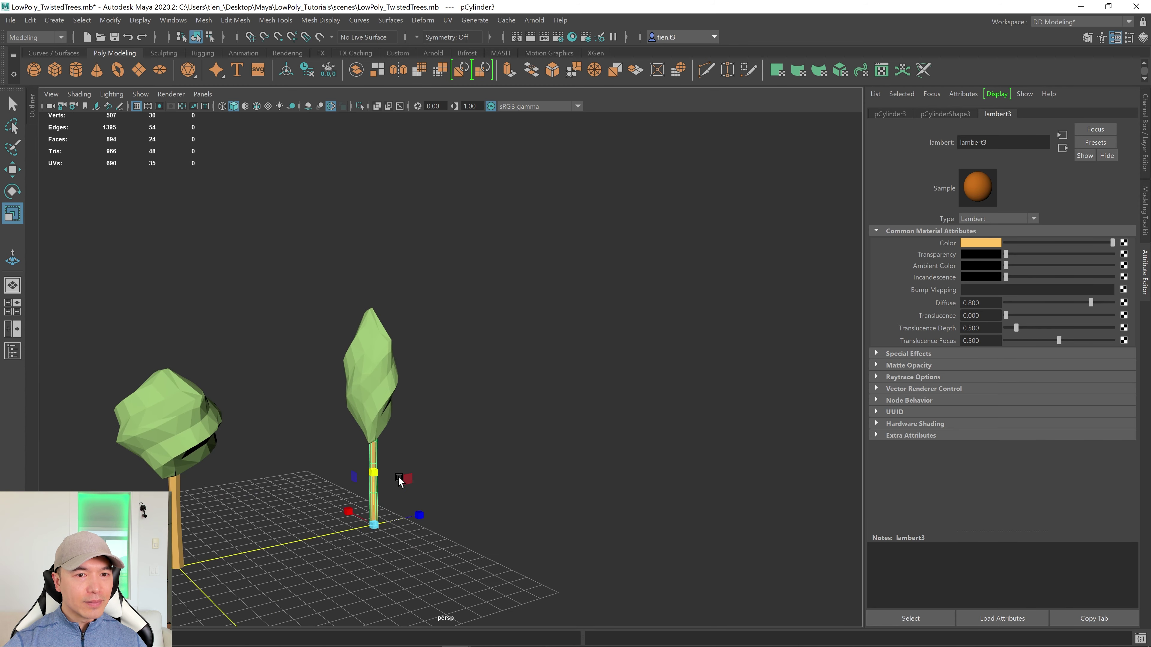
alt+right_drag(399, 480, 612, 435)
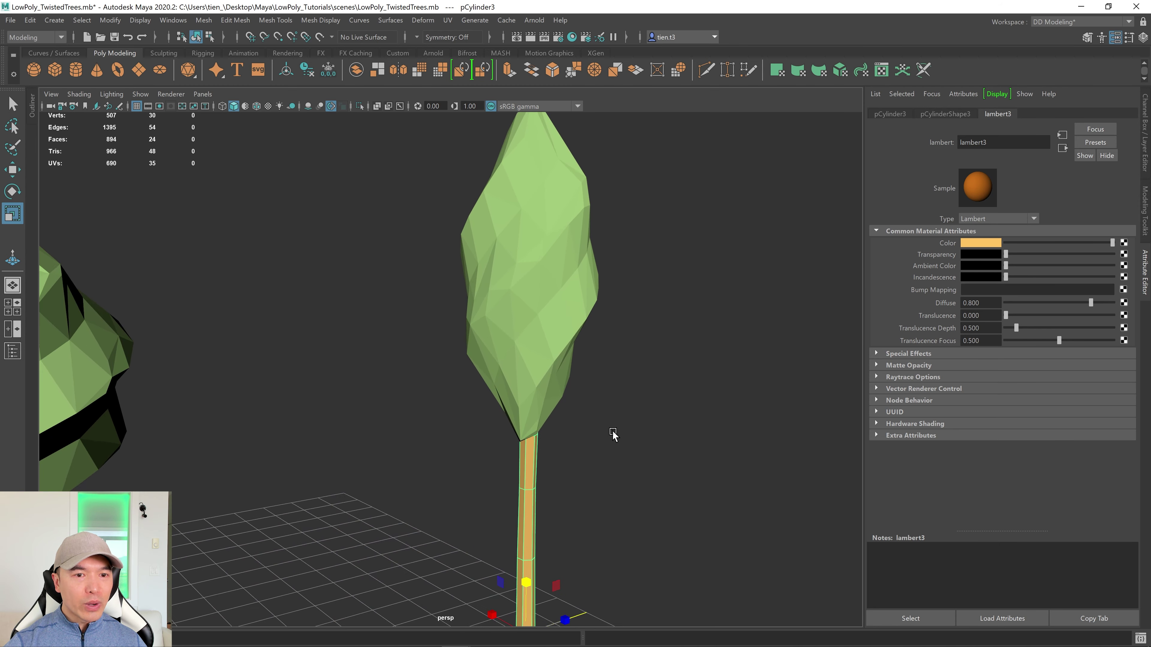
Raise the vertices at the bottom tip of the tall foliage slightly, with soft selection turned on
alt+drag(613, 434, 499, 416)
alt+right_drag(499, 416, 493, 453)
alt+middle_drag(493, 452, 516, 413)
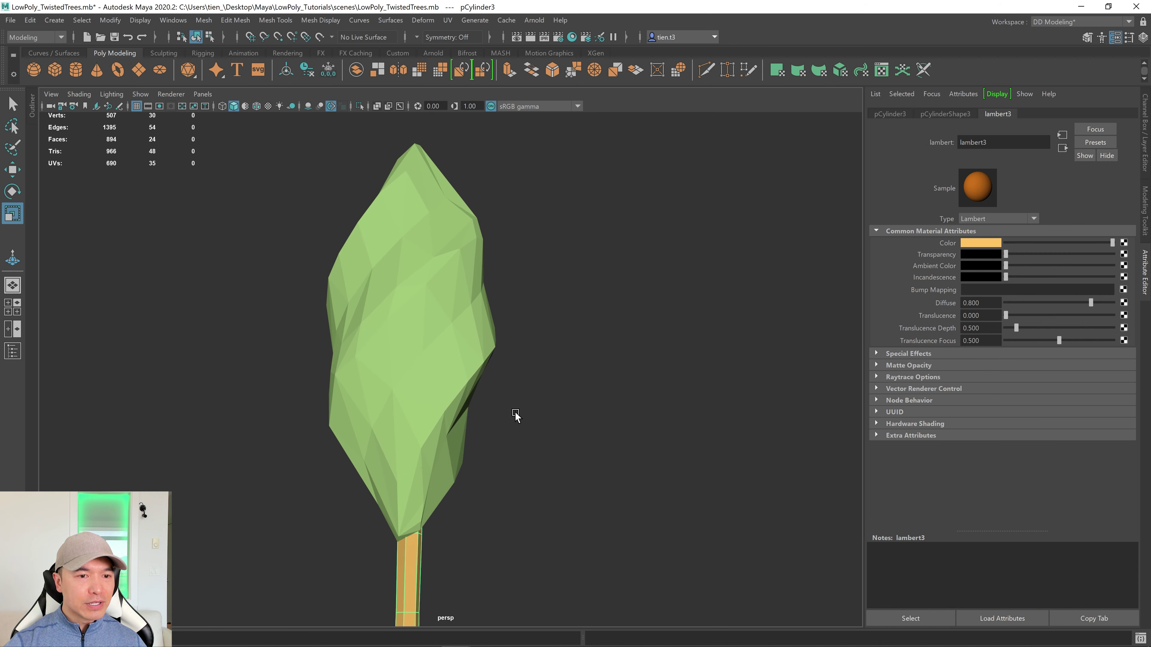
alt+drag(515, 415, 401, 452)
click(424, 480)
right_drag(379, 466, 273, 303)
alt+drag(309, 392, 340, 439)
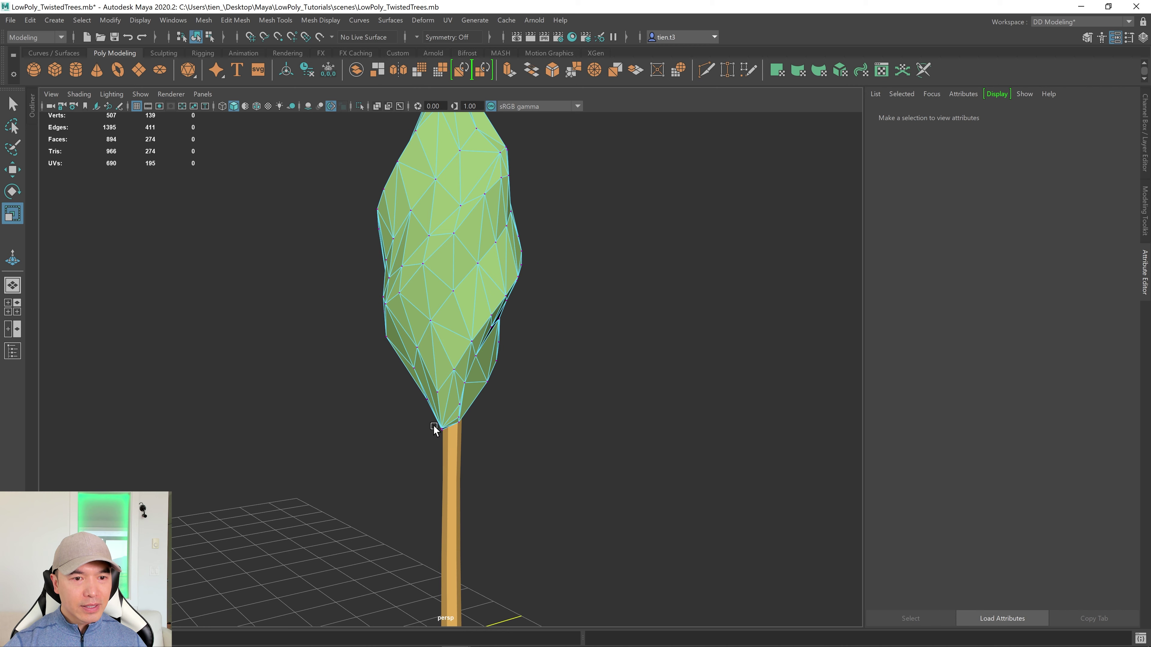
drag(473, 443, 476, 446)
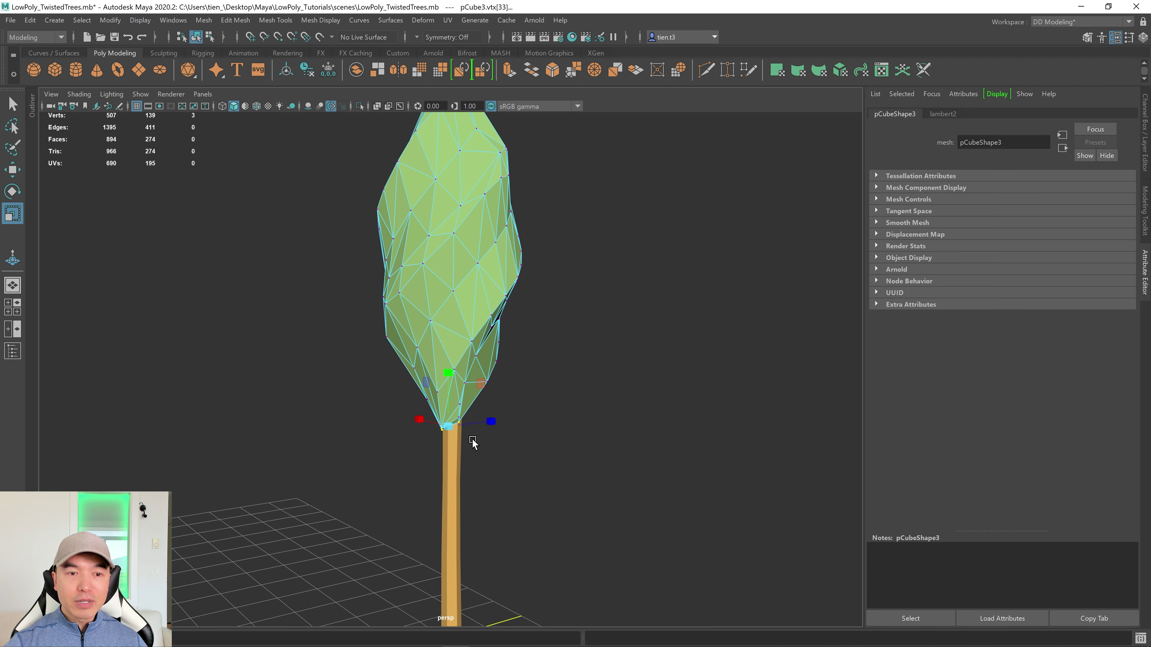
key(b)
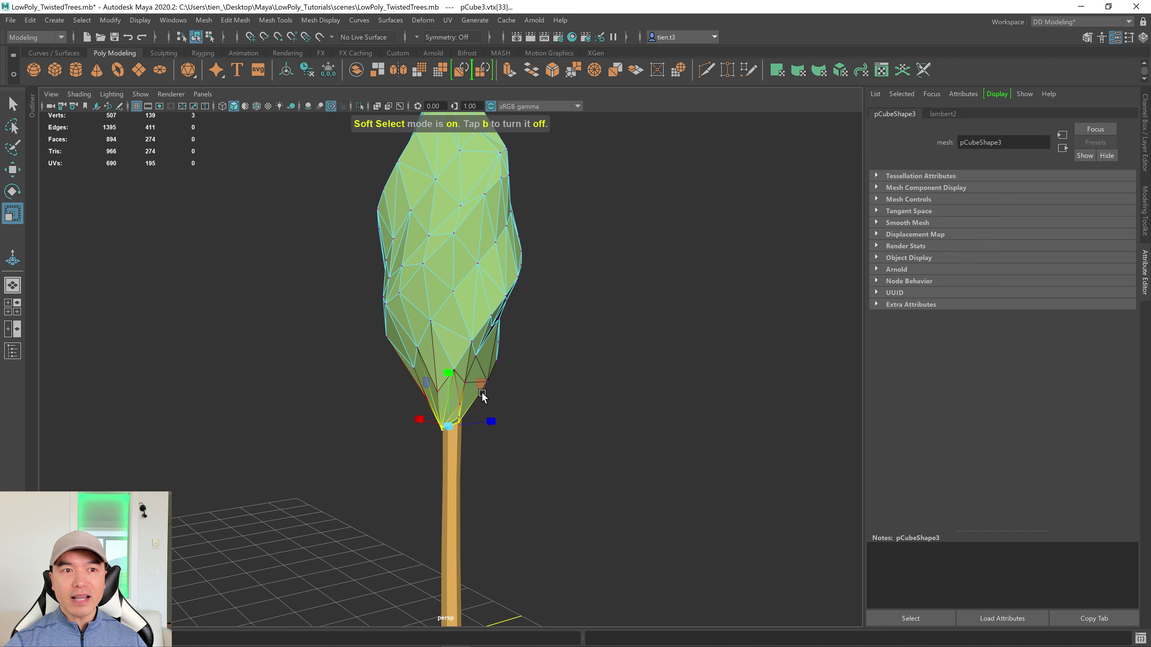
key(w)
drag(450, 368, 449, 360)
click(609, 417)
Return the tall foliage from vertex editing to object mode with the Select tool active
scroll(601, 412, down, 5)
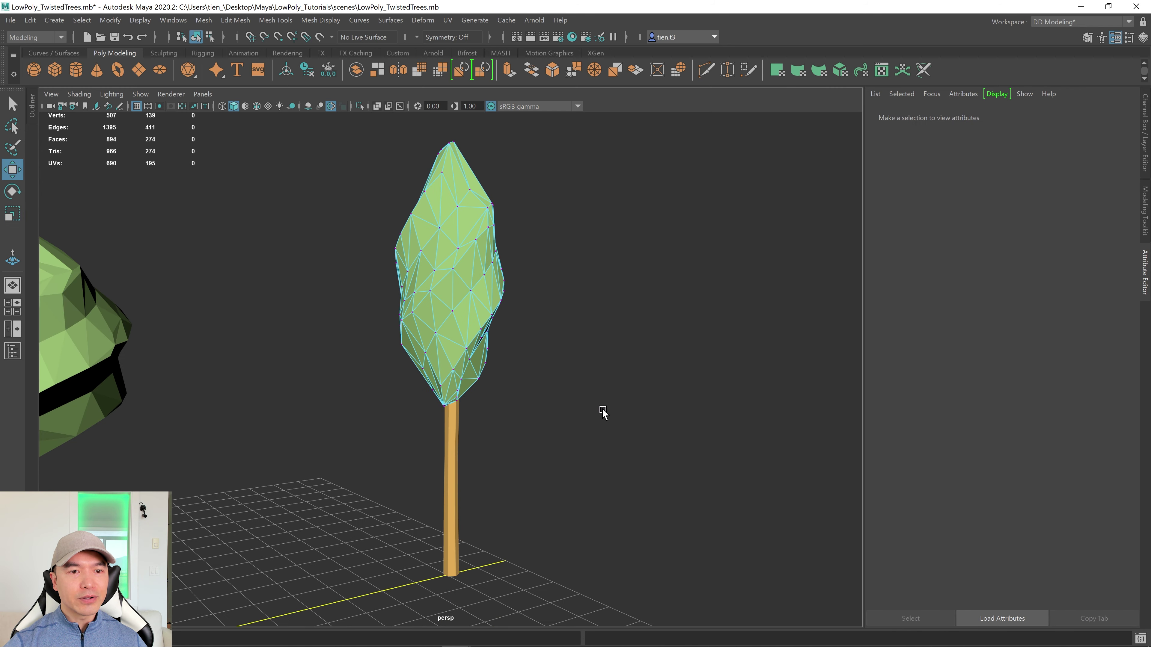
alt+right_drag(593, 408, 547, 413)
alt+middle_drag(435, 406, 479, 402)
alt+right_drag(479, 402, 541, 405)
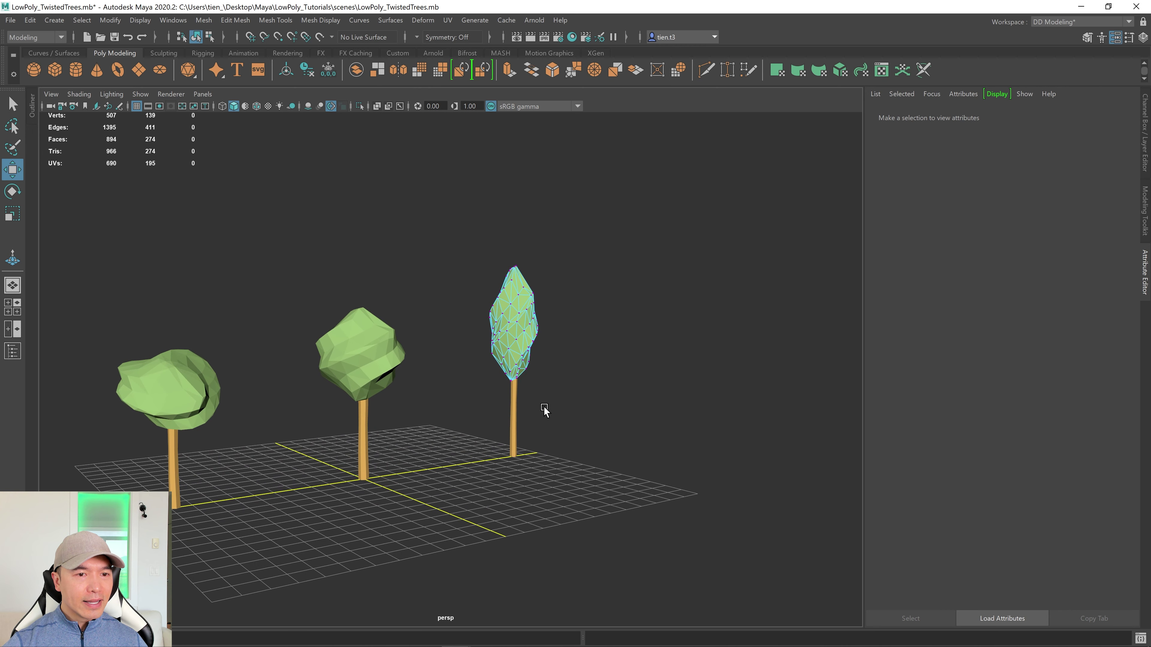
alt+middle_drag(405, 392, 489, 388)
alt+drag(489, 388, 496, 409)
key(q)
right_drag(458, 315, 561, 263)
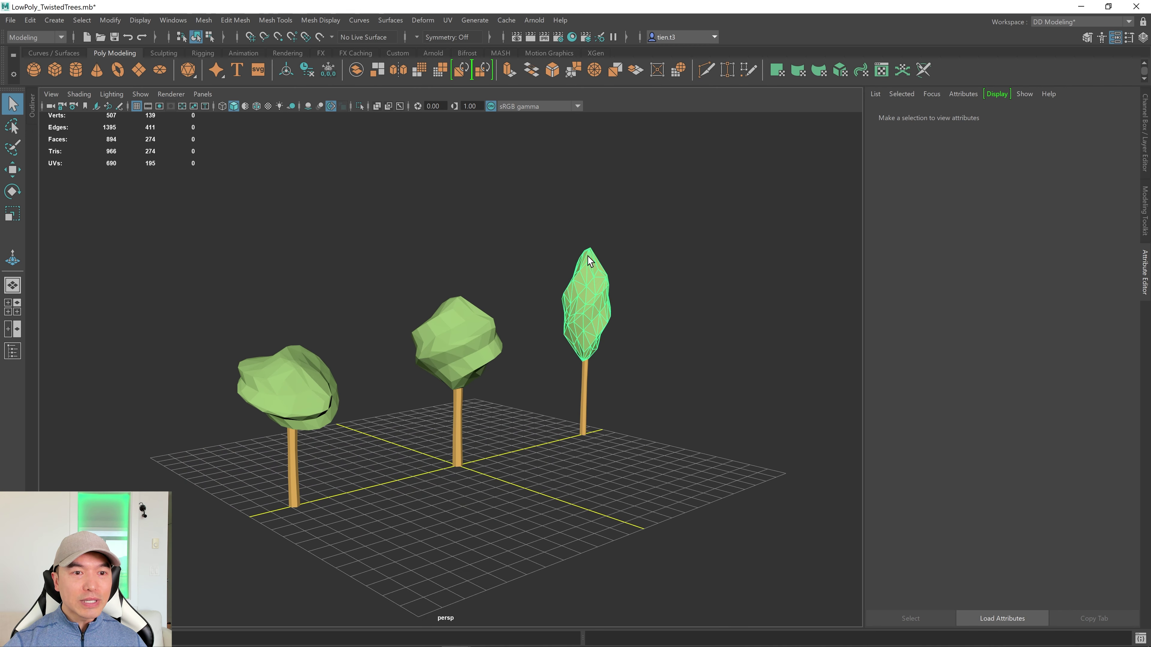